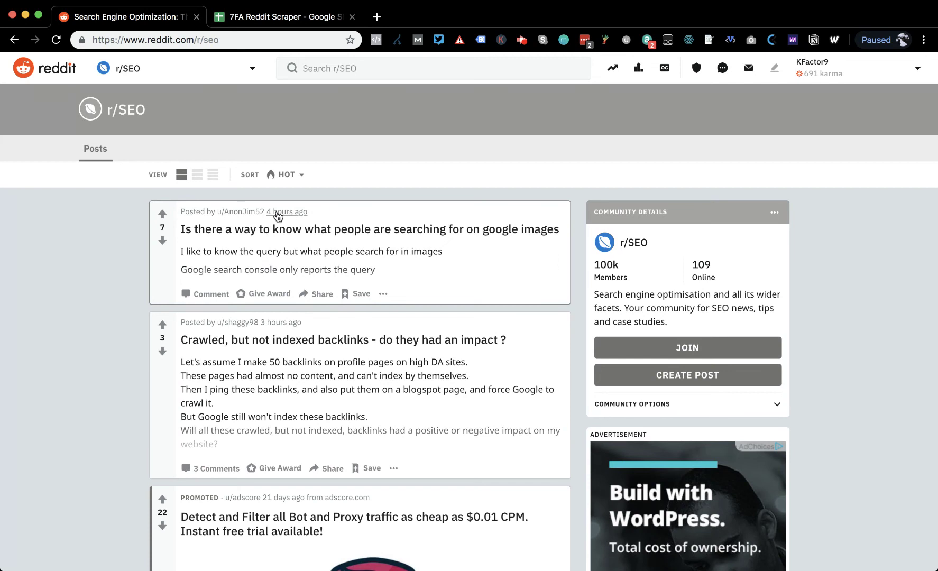
- Scroll through the r/SEO thread on which metrics determine a link's quality
{"action": "scroll", "coordinate": [496, 247], "scroll_direction": "down", "scroll_amount": 5}
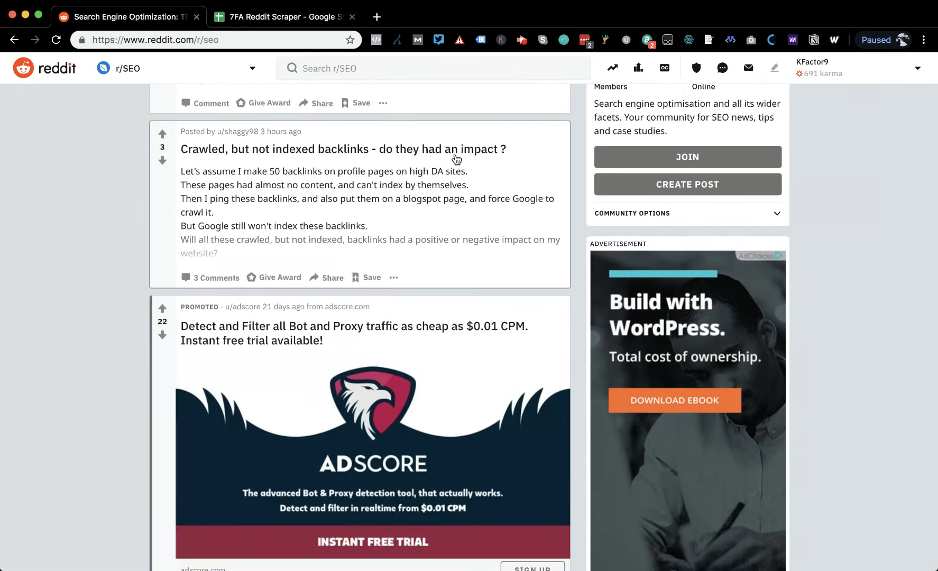
{"action": "scroll", "coordinate": [317, 159], "scroll_direction": "down", "scroll_amount": 10}
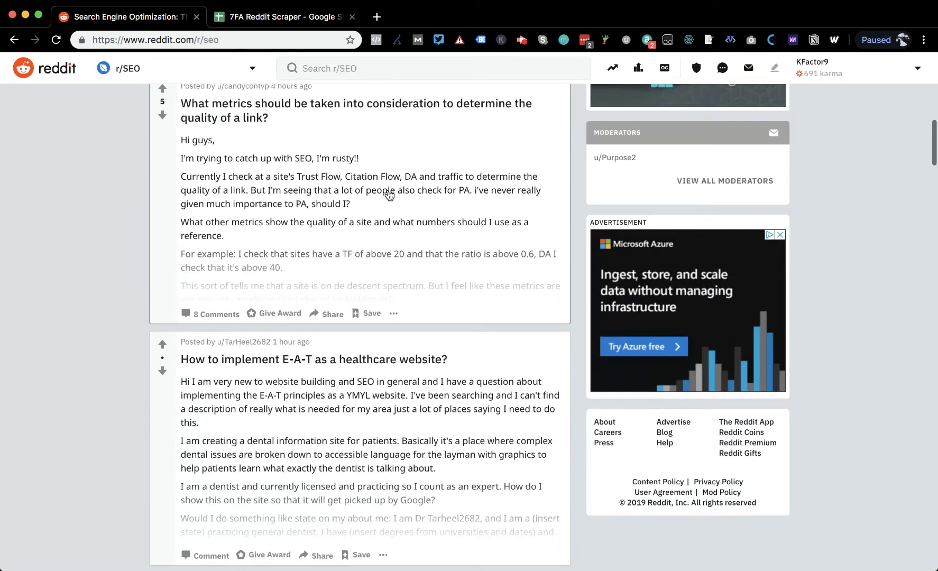
{"action": "scroll", "coordinate": [332, 156], "scroll_direction": "up", "scroll_amount": 1}
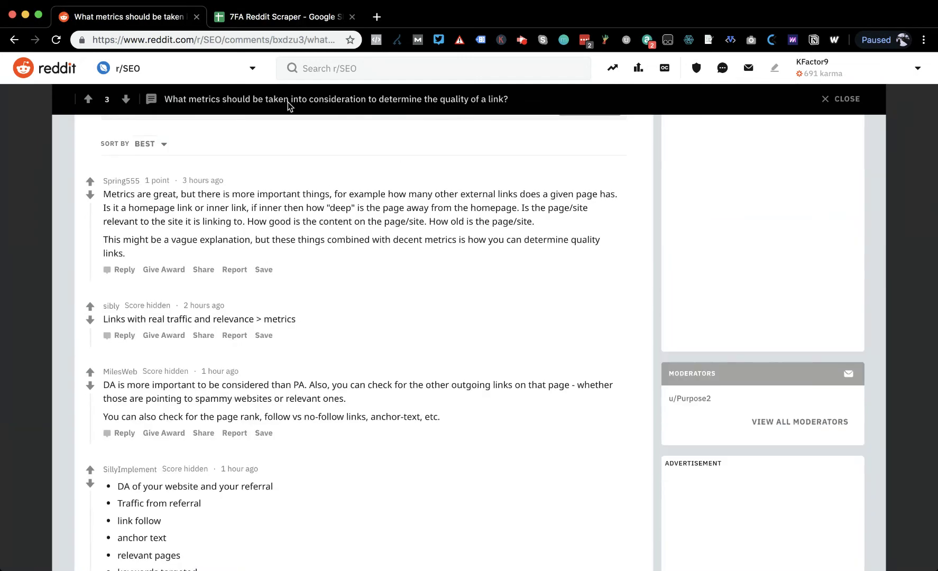
{"action": "scroll", "coordinate": [355, 211], "scroll_direction": "up", "scroll_amount": 7}
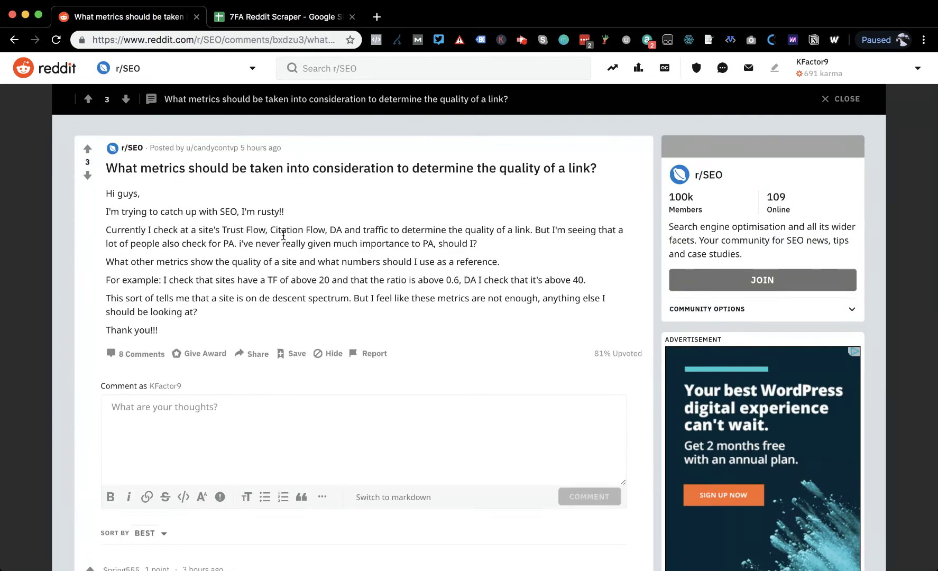
{"action": "scroll", "coordinate": [371, 240], "scroll_direction": "down", "scroll_amount": 5}
{"action": "scroll", "coordinate": [371, 240], "scroll_direction": "down", "scroll_amount": 1}
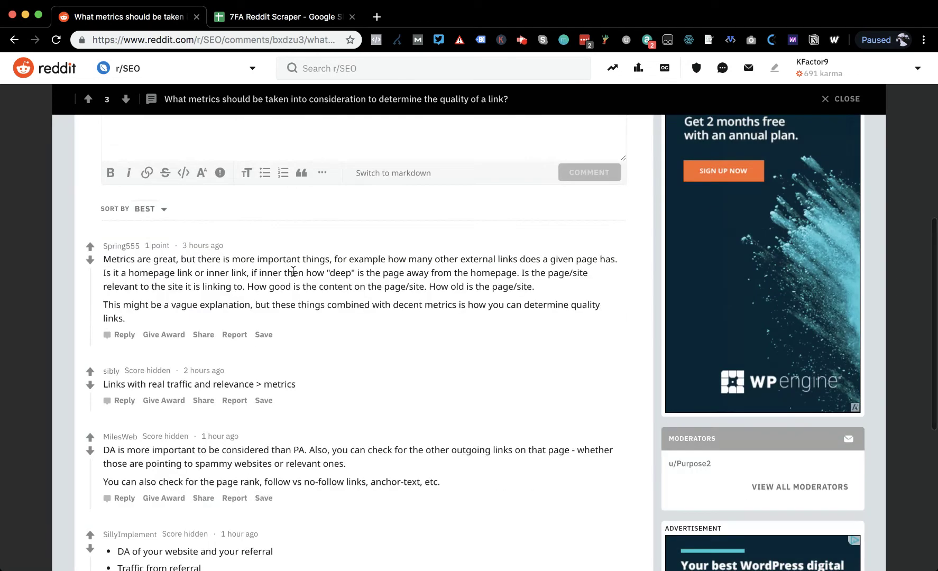
{"action": "scroll", "coordinate": [293, 272], "scroll_direction": "down", "scroll_amount": 6}
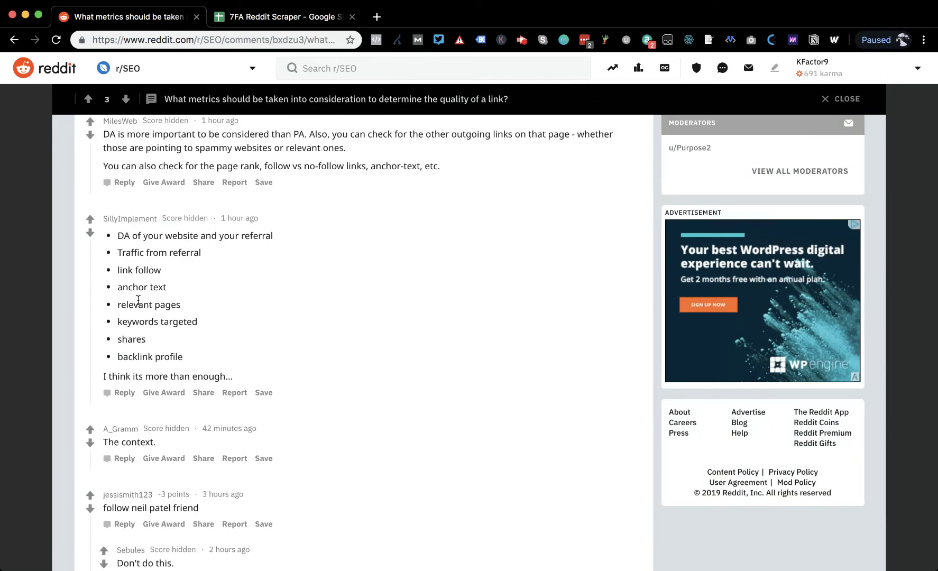
- Highlight the list of link metrics in a comment, then select the page address
{"action": "left_click_drag", "start_coordinate": [125, 235], "coordinate": [136, 350]}
{"action": "left_click", "coordinate": [138, 352]}
{"action": "scroll", "coordinate": [271, 335], "scroll_direction": "down", "scroll_amount": 2}
{"action": "scroll", "coordinate": [357, 307], "scroll_direction": "up", "scroll_amount": 15}
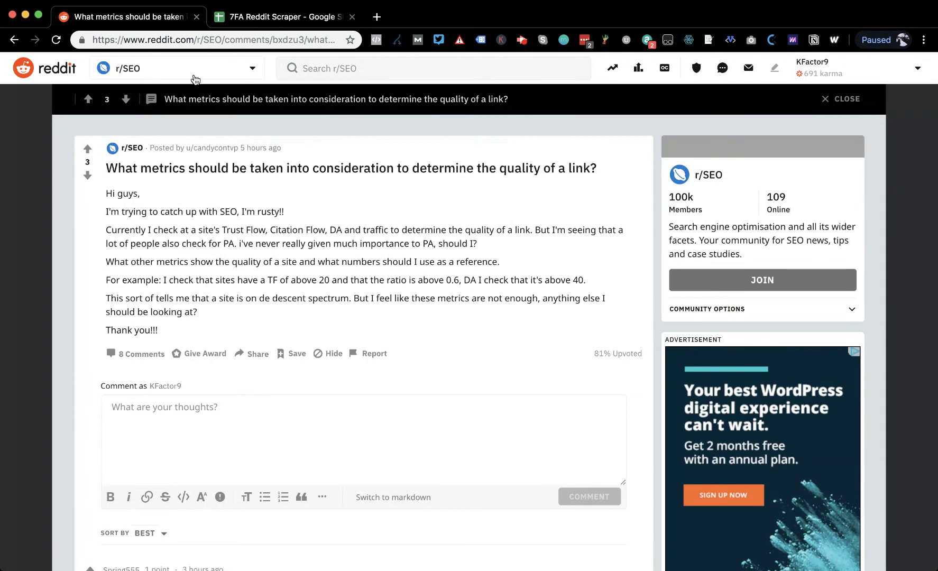
{"action": "left_click", "coordinate": [278, 41]}
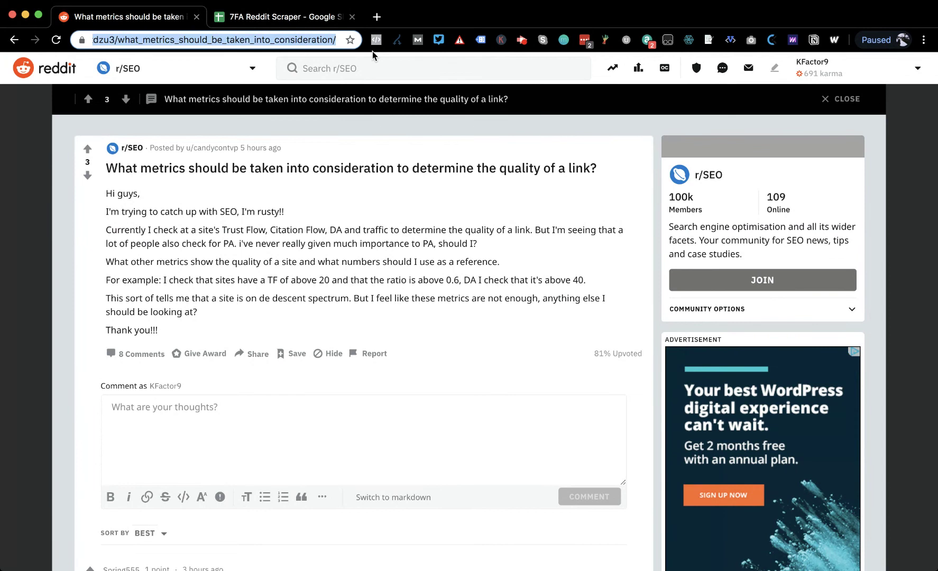
- Load reddit.com/r/digital_marketing from the address bar
{"action": "type", "text": "https://www.reddit.com/r/"}
{"action": "type", "text": "digital_marketi"}
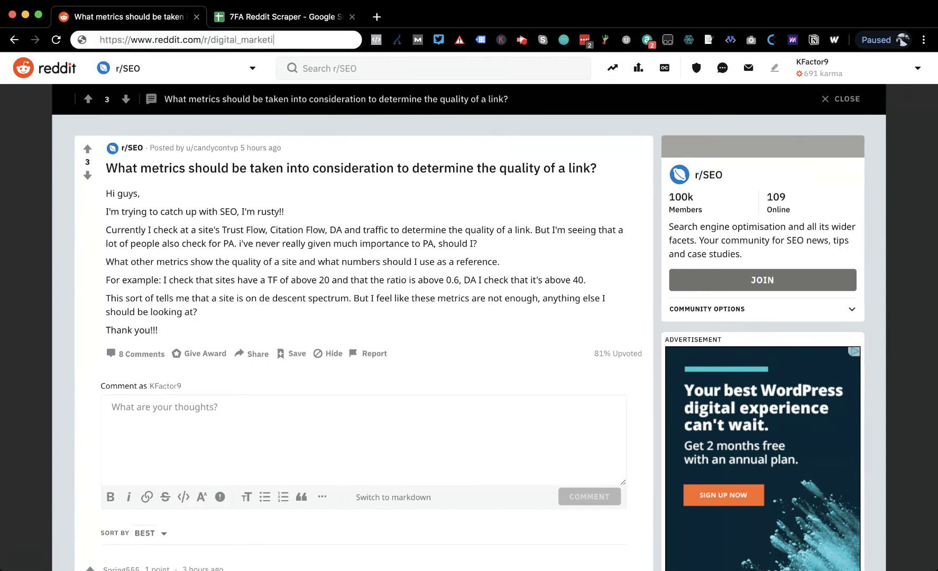
{"action": "type", "text": "ng"}
{"action": "key", "text": "Return"}
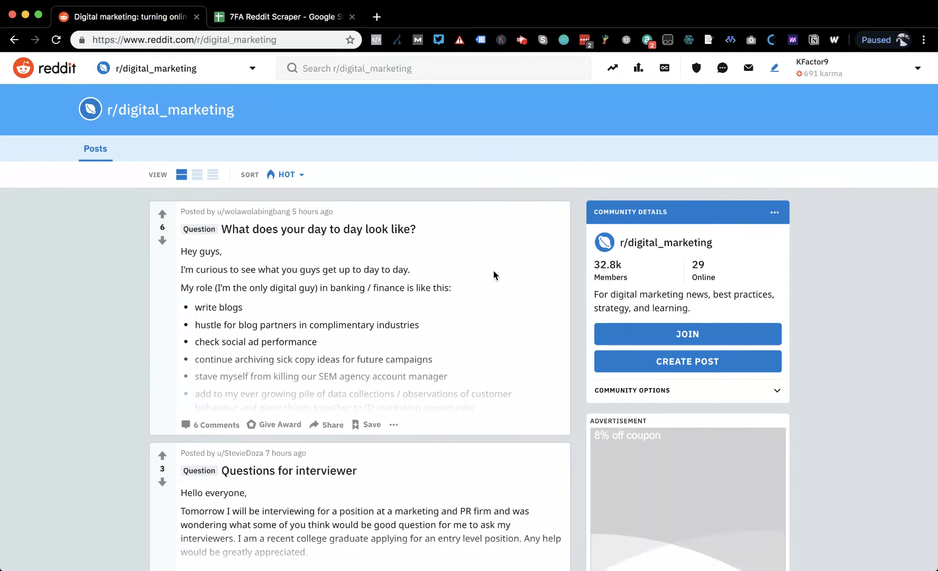
- Scroll down through the r/digital_marketing hot posts feed
{"action": "scroll", "coordinate": [482, 272], "scroll_direction": "down", "scroll_amount": 3}
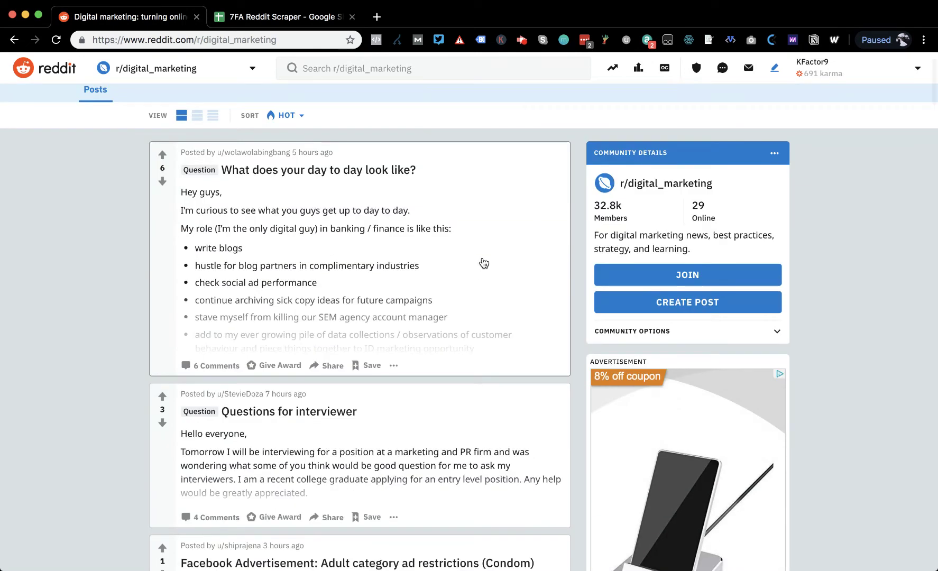
{"action": "scroll", "coordinate": [484, 263], "scroll_direction": "down", "scroll_amount": 3}
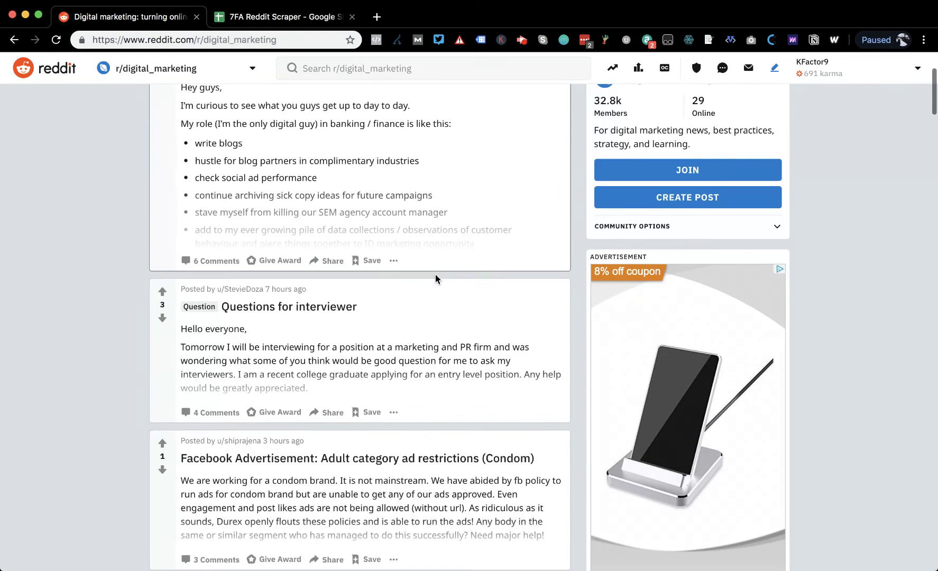
{"action": "scroll", "coordinate": [445, 268], "scroll_direction": "down", "scroll_amount": 5}
{"action": "scroll", "coordinate": [445, 268], "scroll_direction": "down", "scroll_amount": 4}
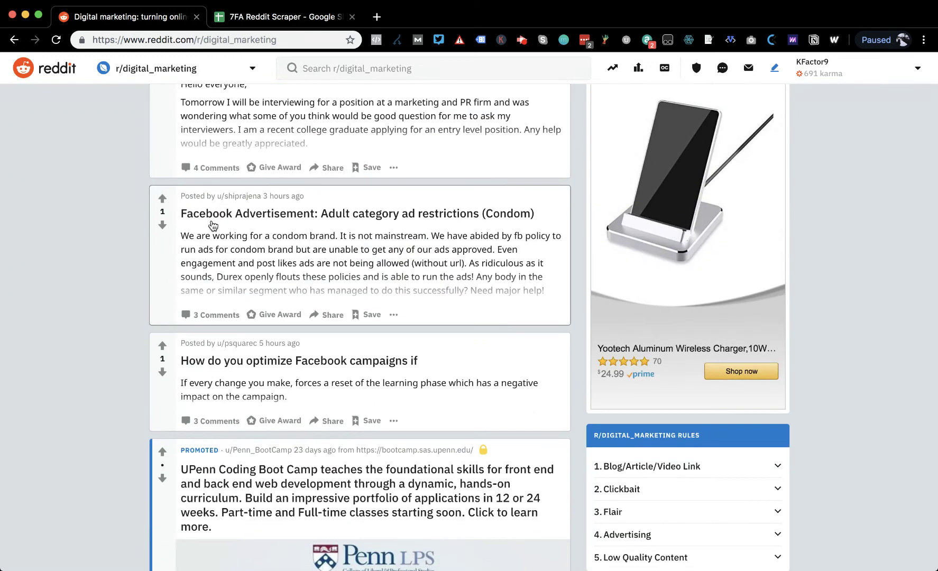
{"action": "scroll", "coordinate": [296, 244], "scroll_direction": "down", "scroll_amount": 2}
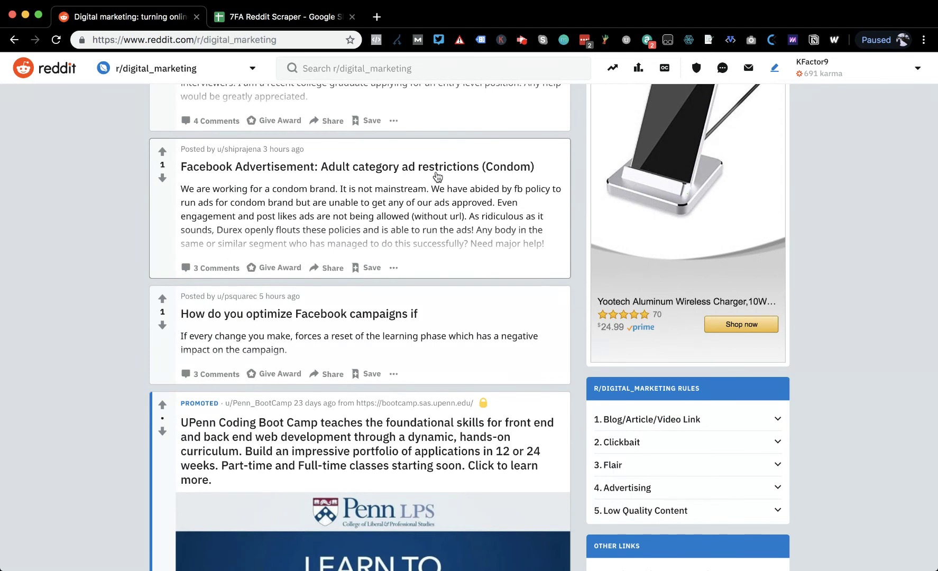
{"action": "scroll", "coordinate": [392, 205], "scroll_direction": "down", "scroll_amount": 10}
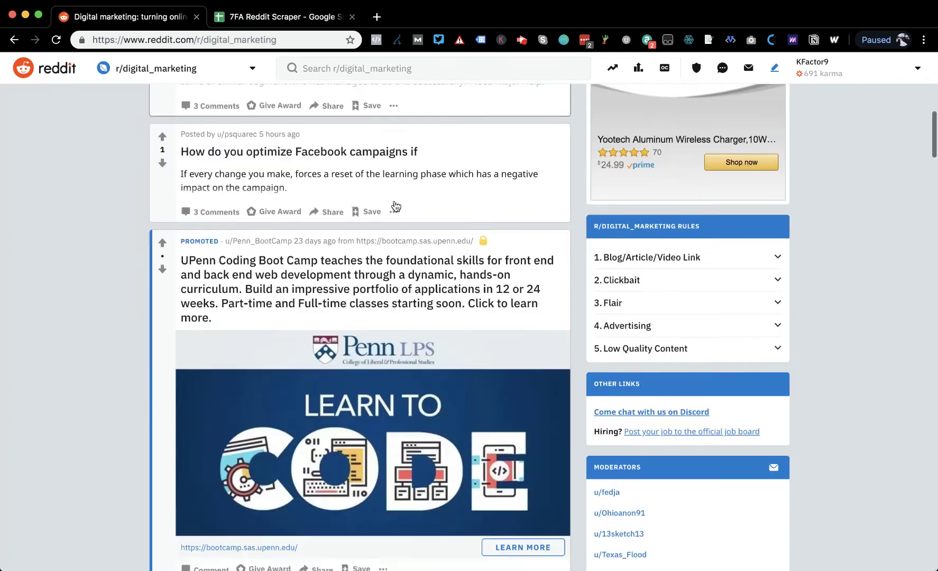
{"action": "scroll", "coordinate": [360, 180], "scroll_direction": "up", "scroll_amount": 7}
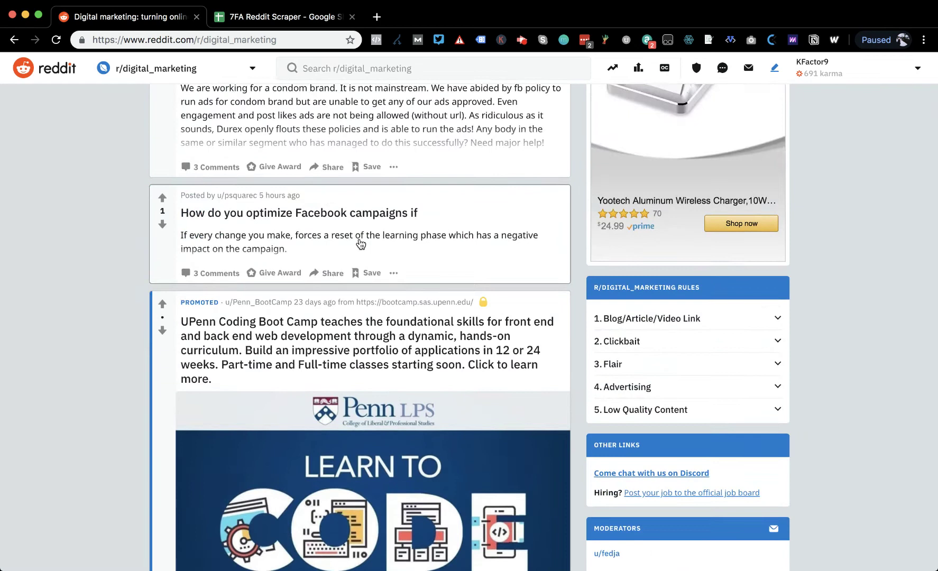
{"action": "scroll", "coordinate": [361, 243], "scroll_direction": "down", "scroll_amount": 10}
{"action": "scroll", "coordinate": [362, 244], "scroll_direction": "down", "scroll_amount": 3}
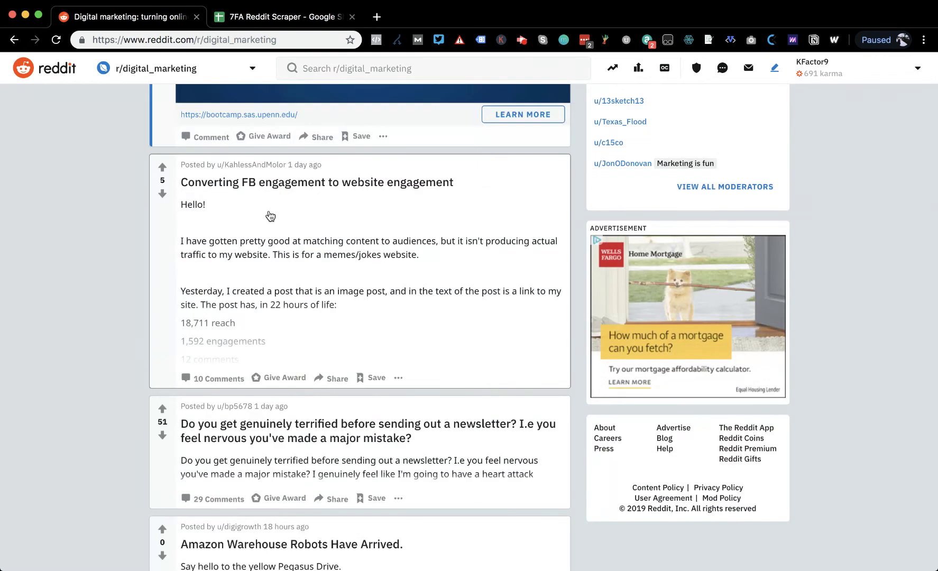
{"action": "scroll", "coordinate": [433, 222], "scroll_direction": "down", "scroll_amount": 5}
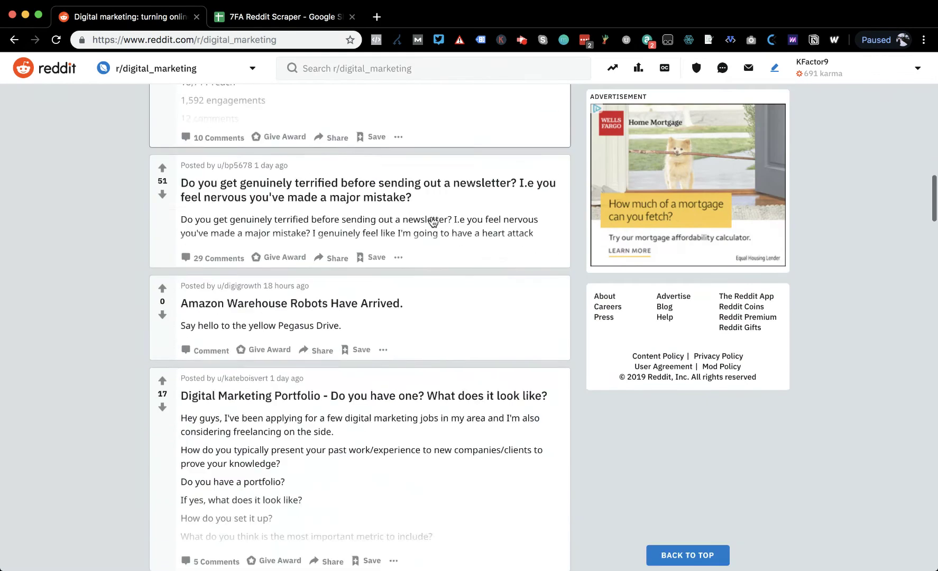
{"action": "scroll", "coordinate": [433, 221], "scroll_direction": "down", "scroll_amount": 2}
{"action": "scroll", "coordinate": [434, 221], "scroll_direction": "down", "scroll_amount": 1}
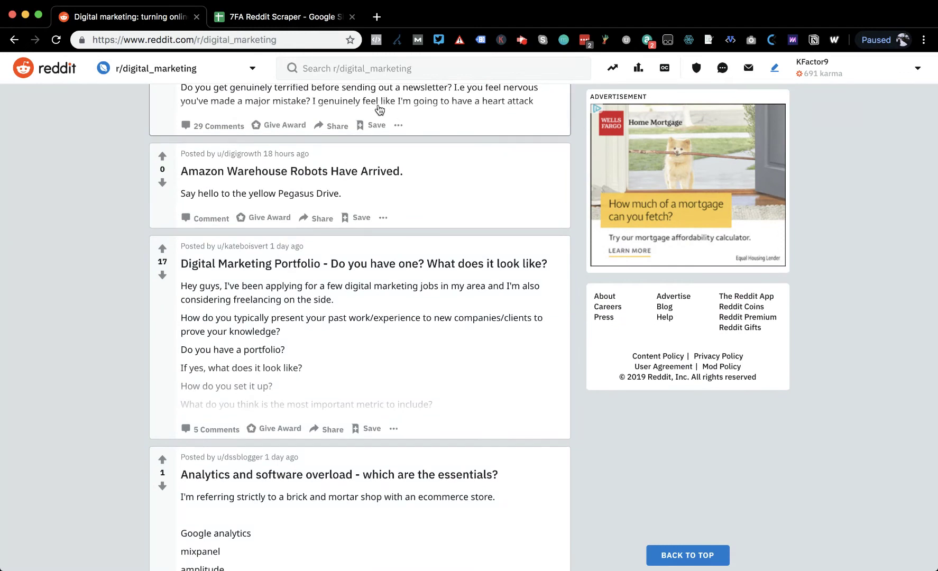
{"action": "scroll", "coordinate": [385, 209], "scroll_direction": "down", "scroll_amount": 2}
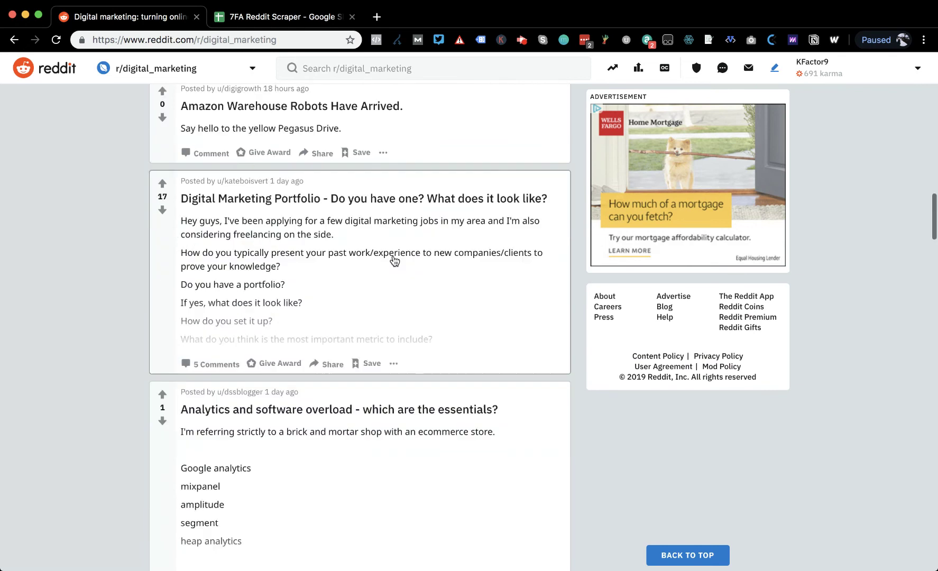
{"action": "scroll", "coordinate": [394, 261], "scroll_direction": "down", "scroll_amount": 5}
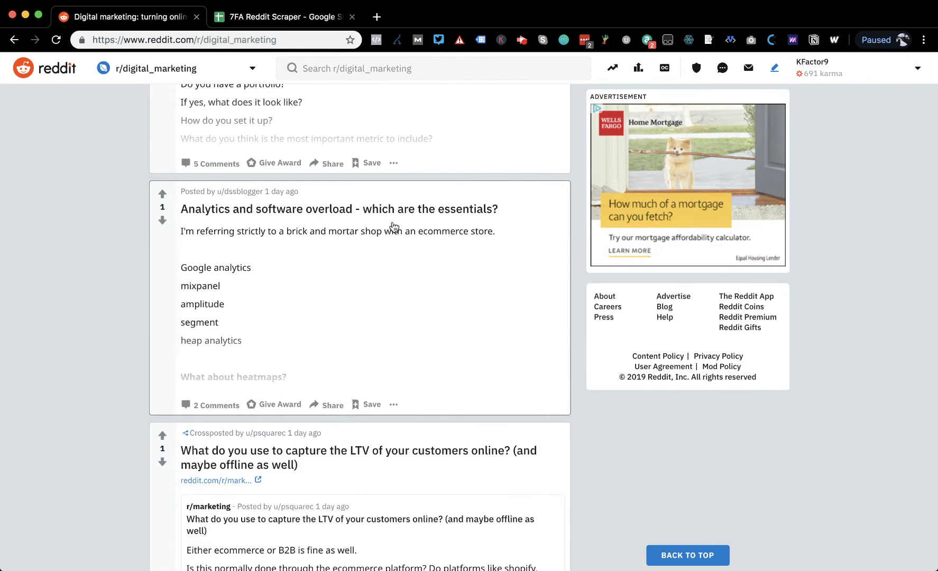
{"action": "scroll", "coordinate": [392, 230], "scroll_direction": "down", "scroll_amount": 6}
{"action": "scroll", "coordinate": [394, 226], "scroll_direction": "down", "scroll_amount": 2}
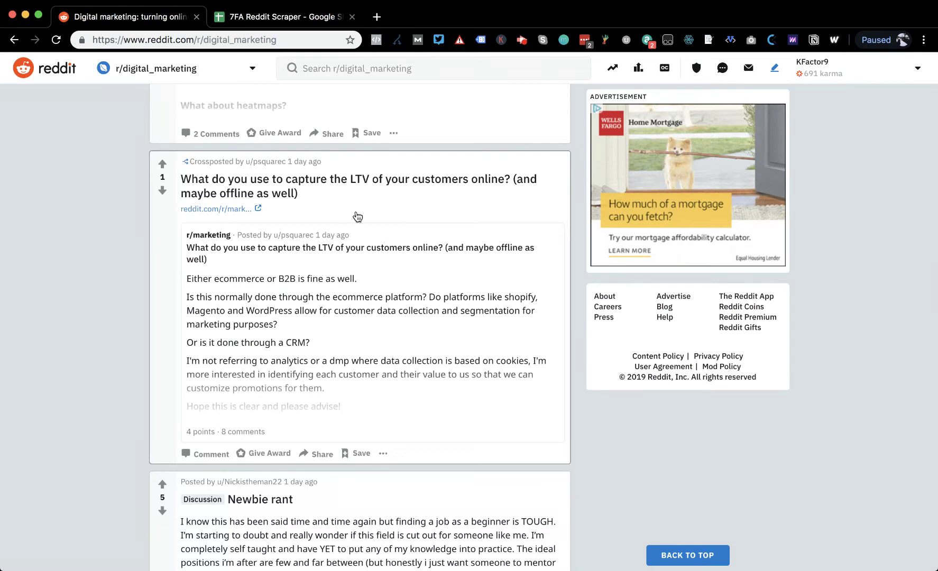
{"action": "scroll", "coordinate": [365, 226], "scroll_direction": "down", "scroll_amount": 8}
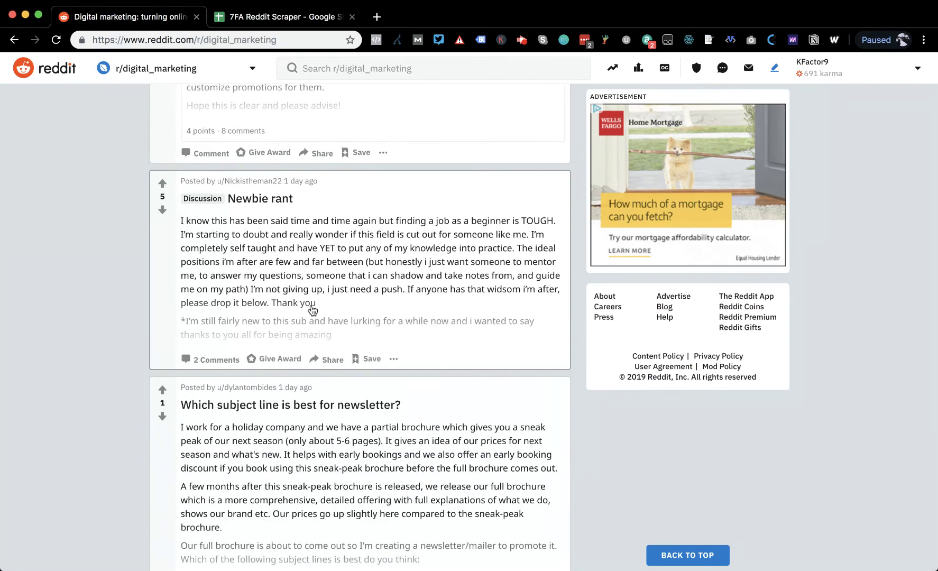
{"action": "scroll", "coordinate": [311, 310], "scroll_direction": "down", "scroll_amount": 4}
{"action": "scroll", "coordinate": [312, 310], "scroll_direction": "down", "scroll_amount": 3}
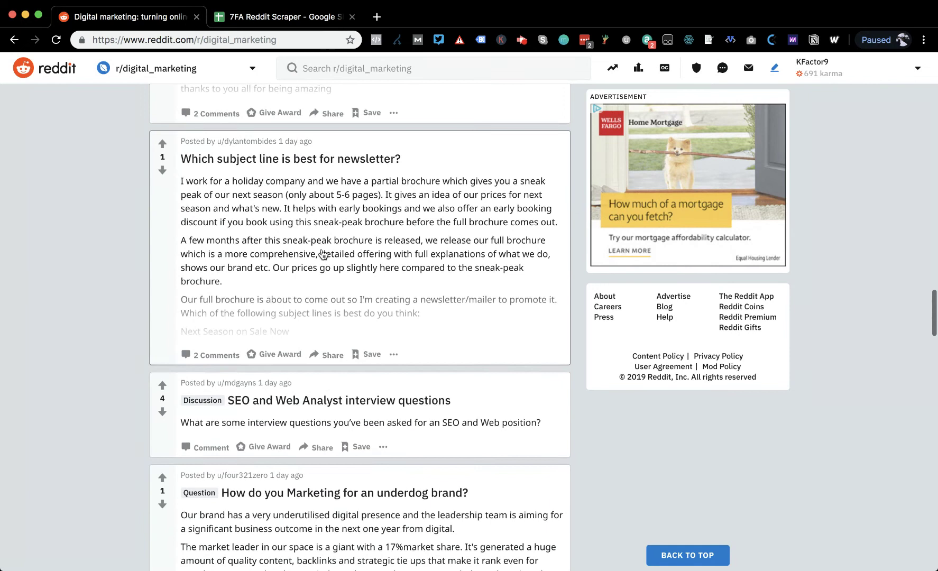
{"action": "scroll", "coordinate": [325, 256], "scroll_direction": "down", "scroll_amount": 3}
{"action": "scroll", "coordinate": [324, 256], "scroll_direction": "down", "scroll_amount": 12}
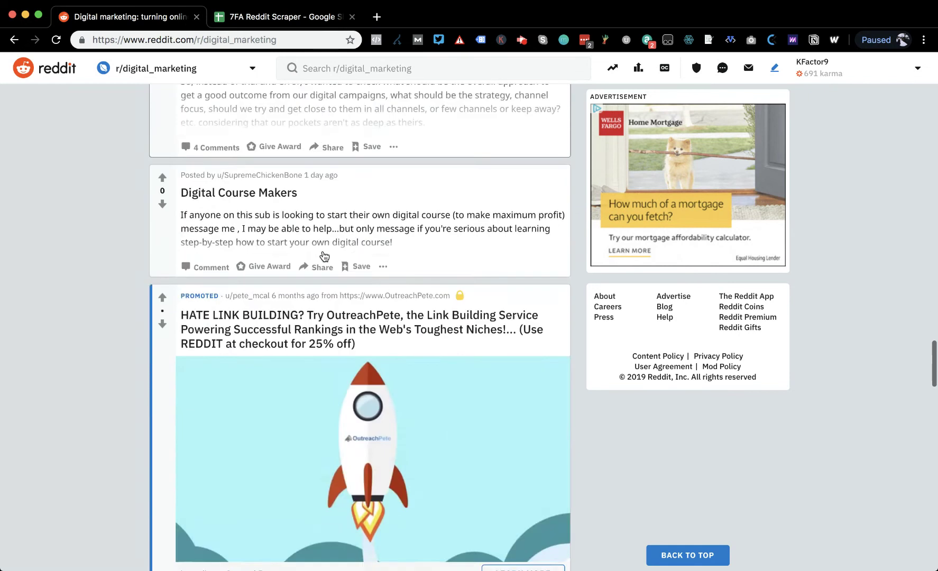
{"action": "scroll", "coordinate": [324, 256], "scroll_direction": "down", "scroll_amount": 5}
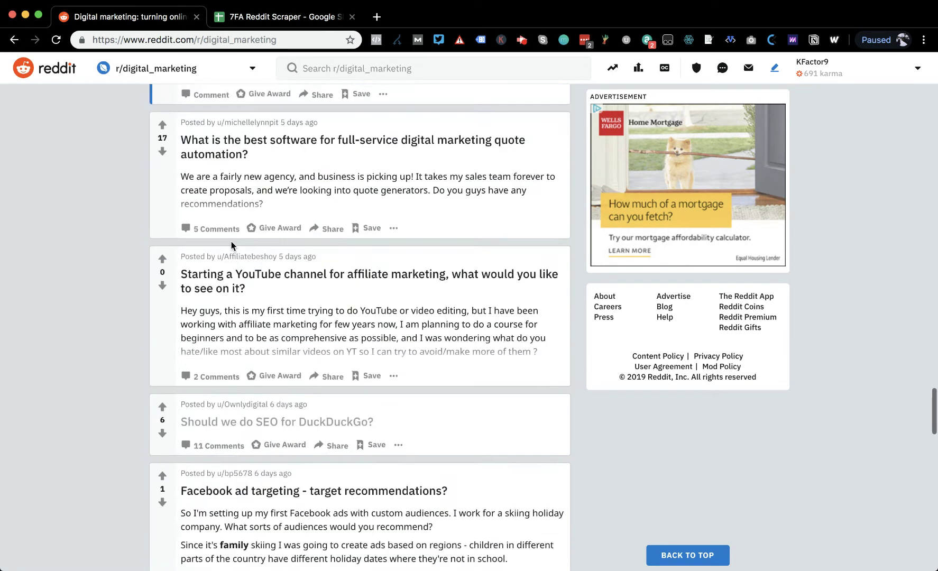
- Read the comments on the quote-automation software post, then return to the 7FA Reddit Scraper spreadsheet
{"action": "left_click", "coordinate": [217, 229]}
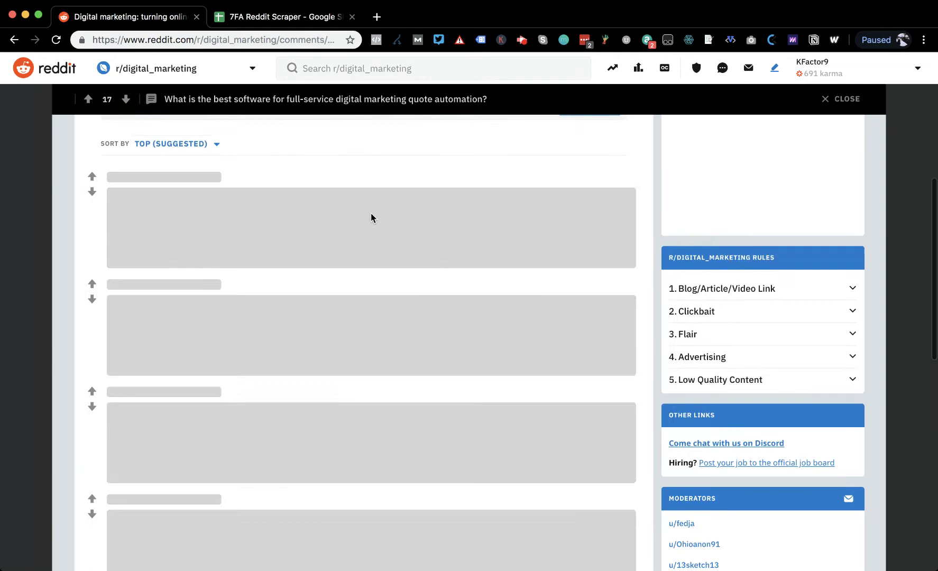
{"action": "scroll", "coordinate": [201, 275], "scroll_direction": "down", "scroll_amount": 3}
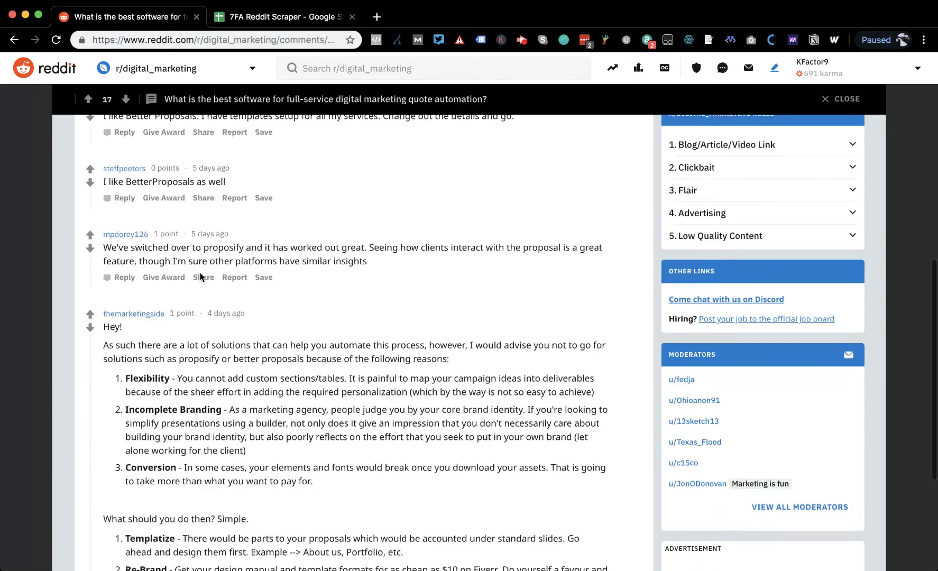
{"action": "scroll", "coordinate": [201, 276], "scroll_direction": "down", "scroll_amount": 5}
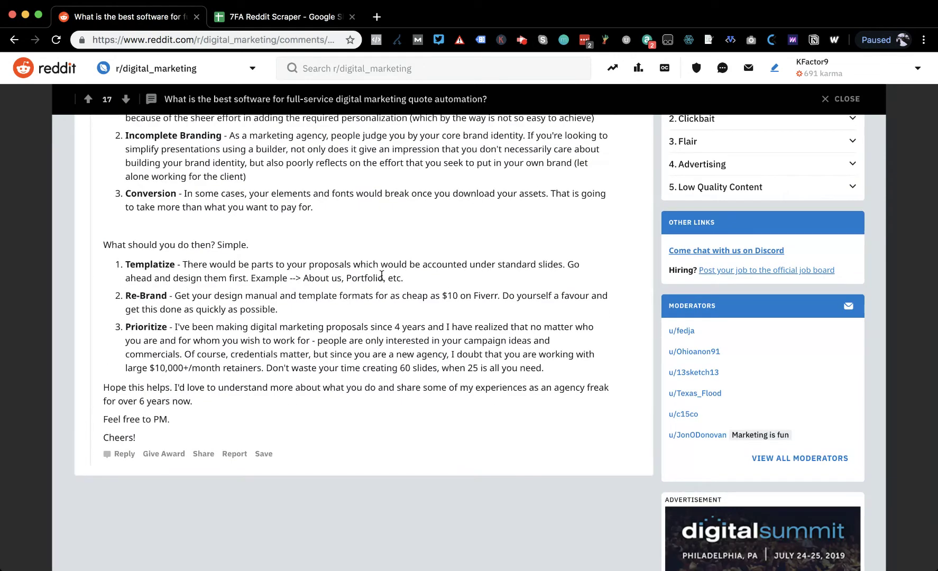
{"action": "scroll", "coordinate": [386, 277], "scroll_direction": "up", "scroll_amount": 10}
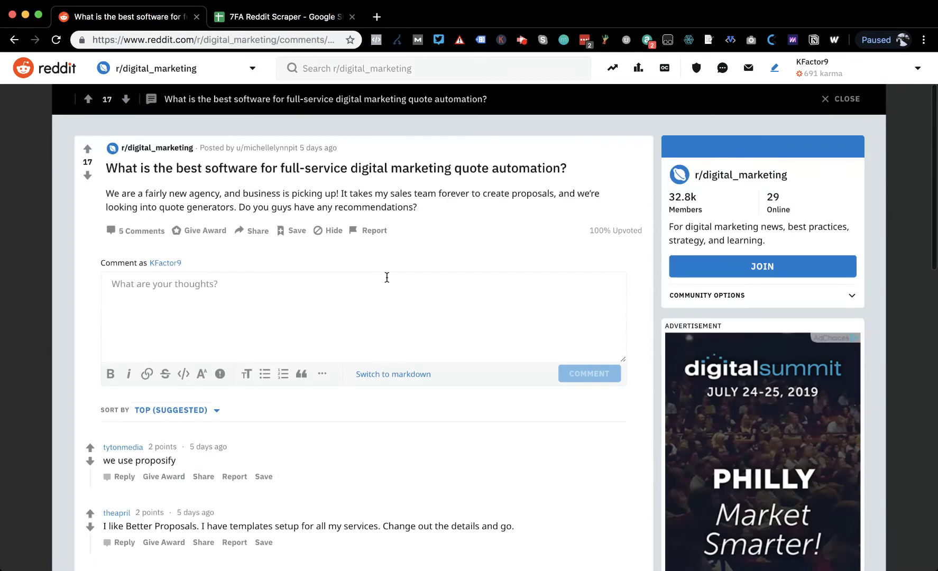
{"action": "scroll", "coordinate": [365, 254], "scroll_direction": "down", "scroll_amount": 1}
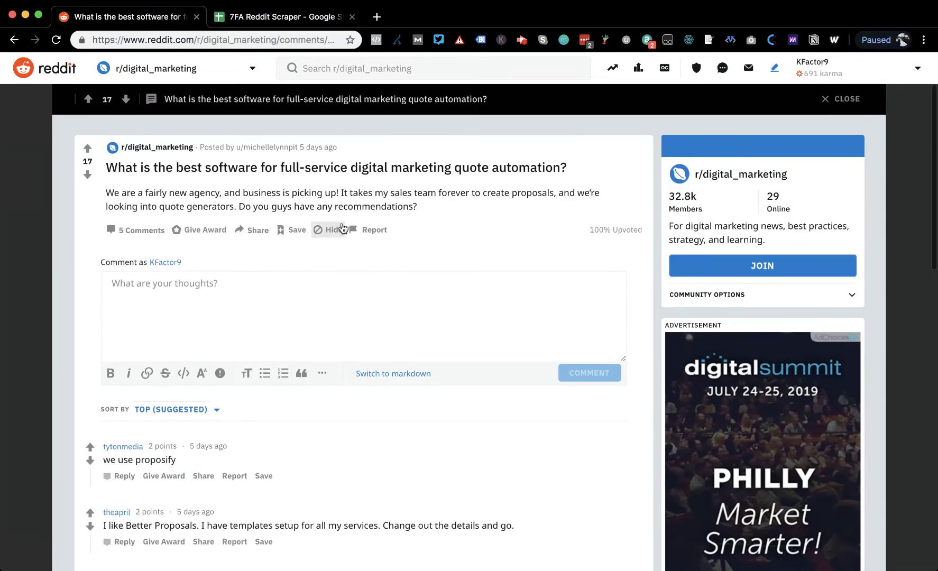
{"action": "left_click", "coordinate": [273, 17]}
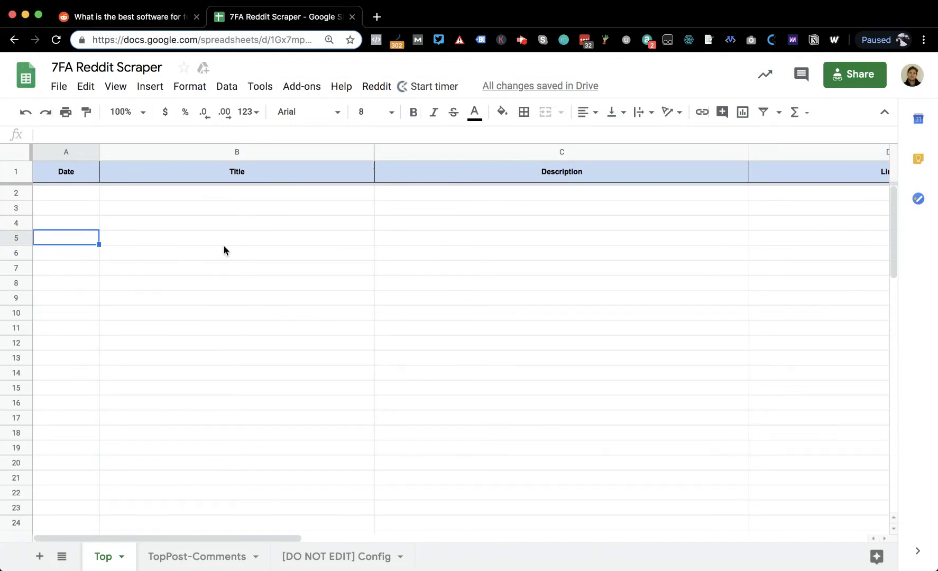
- Compare the empty Top and TopPost-Comments headers (Date, Title, Description, Link, Id), ending on TopPost-Comments
{"action": "left_click", "coordinate": [81, 195]}
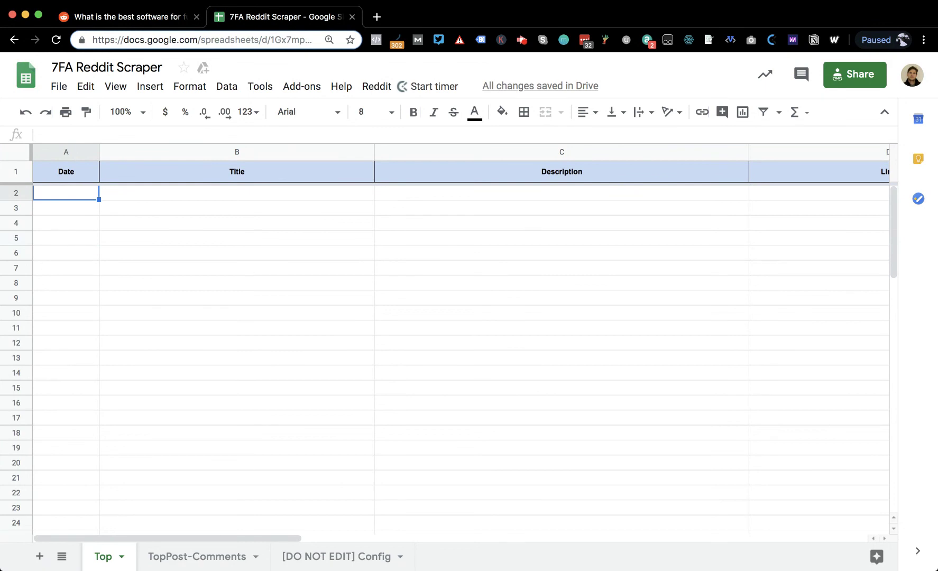
{"action": "left_click", "coordinate": [197, 557]}
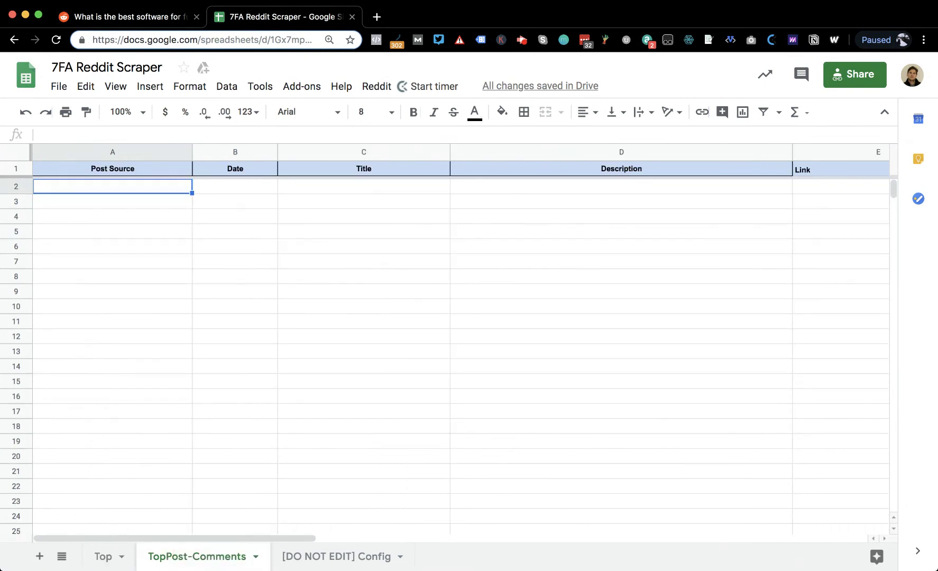
{"action": "scroll", "coordinate": [253, 330], "scroll_direction": "right", "scroll_amount": 3}
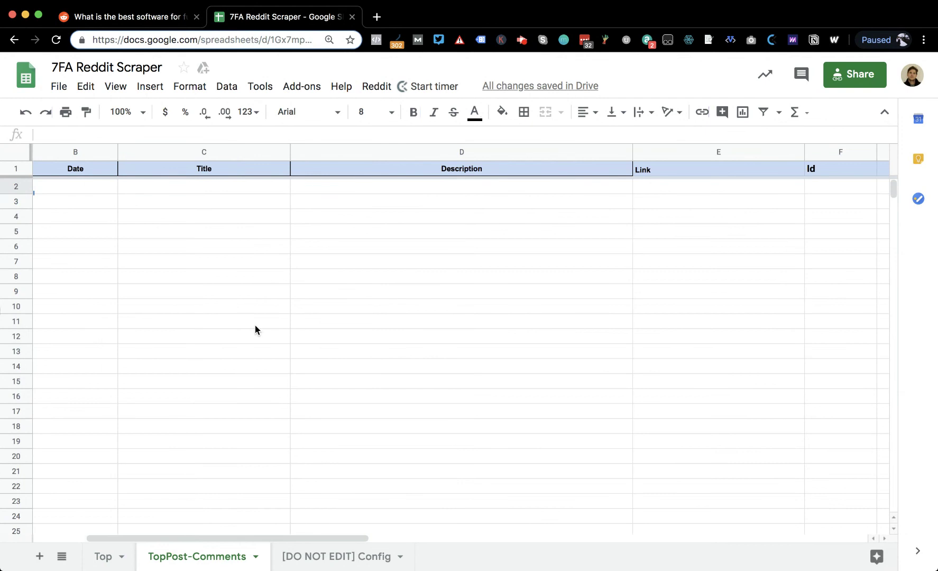
{"action": "left_click", "coordinate": [104, 557]}
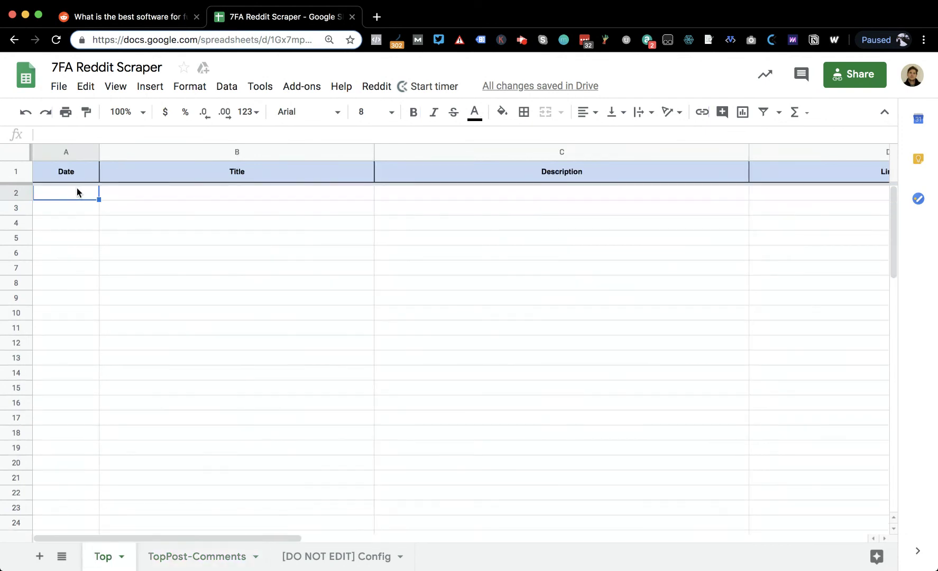
{"action": "scroll", "coordinate": [513, 234], "scroll_direction": "right", "scroll_amount": 5}
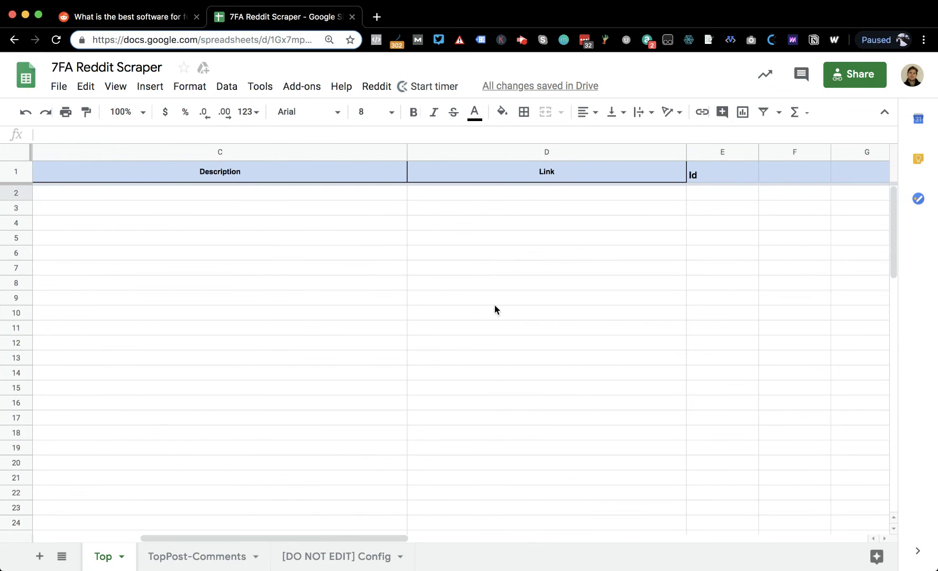
{"action": "left_click", "coordinate": [243, 555]}
{"action": "scroll", "coordinate": [291, 245], "scroll_direction": "left", "scroll_amount": 5}
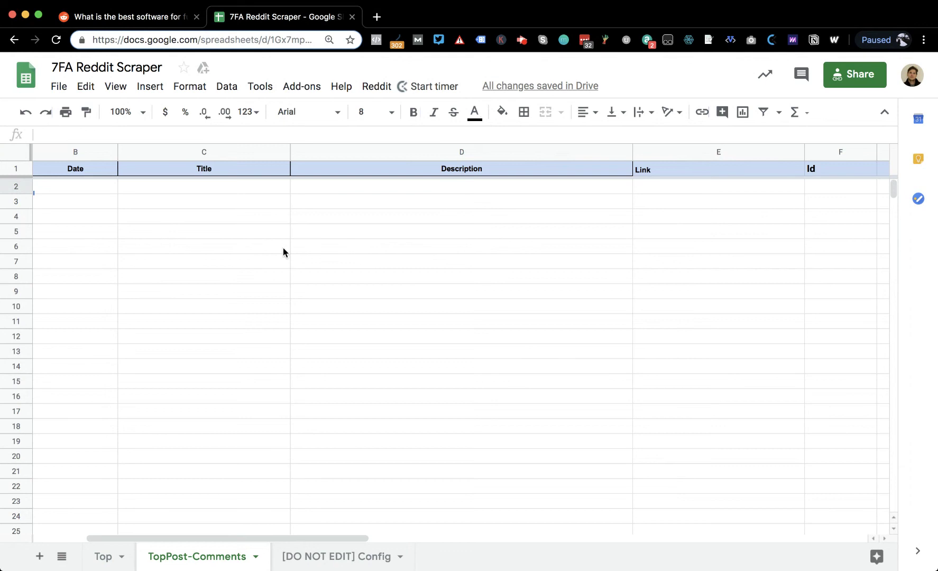
{"action": "scroll", "coordinate": [494, 244], "scroll_direction": "right", "scroll_amount": 5}
{"action": "scroll", "coordinate": [448, 244], "scroll_direction": "left", "scroll_amount": 3}
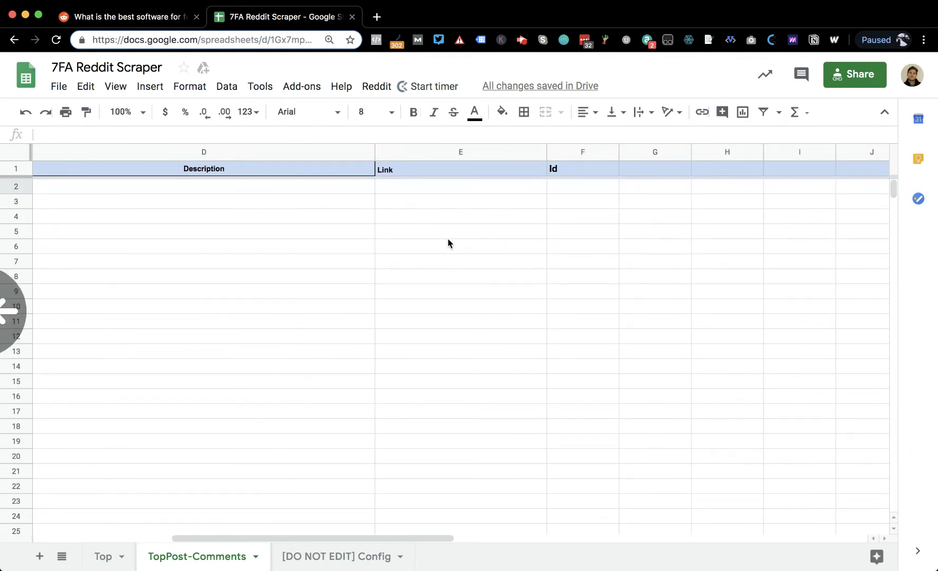
- Check topPostsStartRow, newPostsSheet and numberOfNewPosts on the Config sheet, then return to Top
{"action": "left_click", "coordinate": [332, 558]}
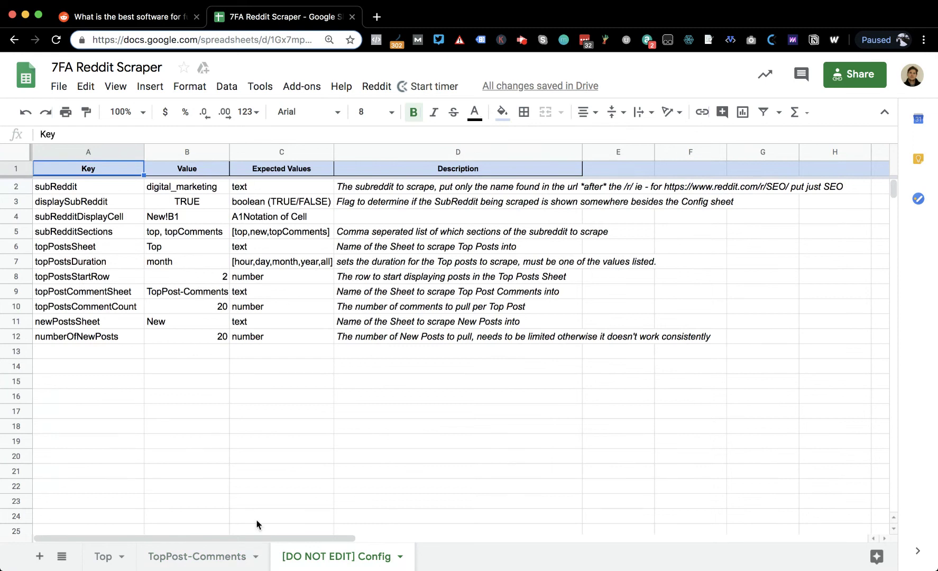
{"action": "left_click", "coordinate": [184, 276]}
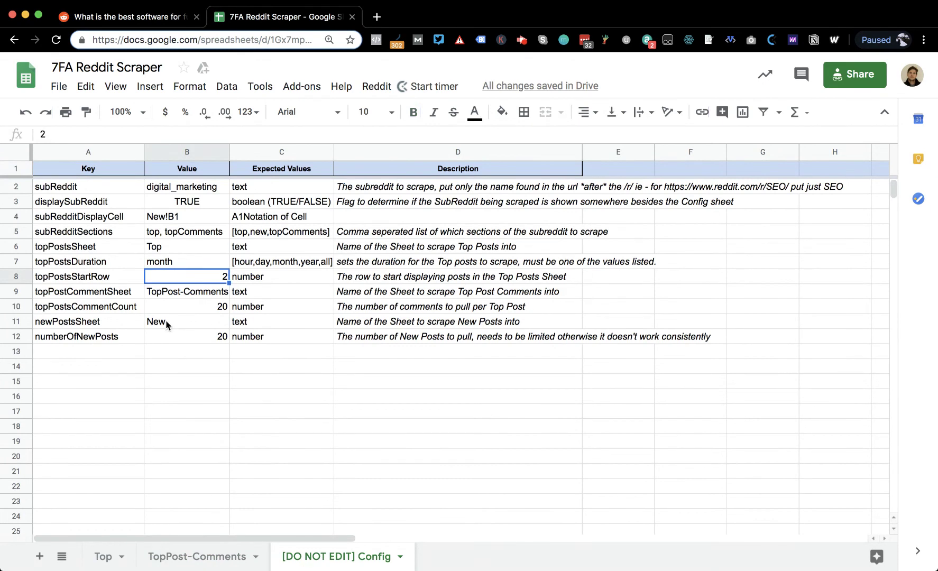
{"action": "left_click", "coordinate": [166, 320]}
{"action": "left_click", "coordinate": [185, 281]}
{"action": "left_click", "coordinate": [188, 340]}
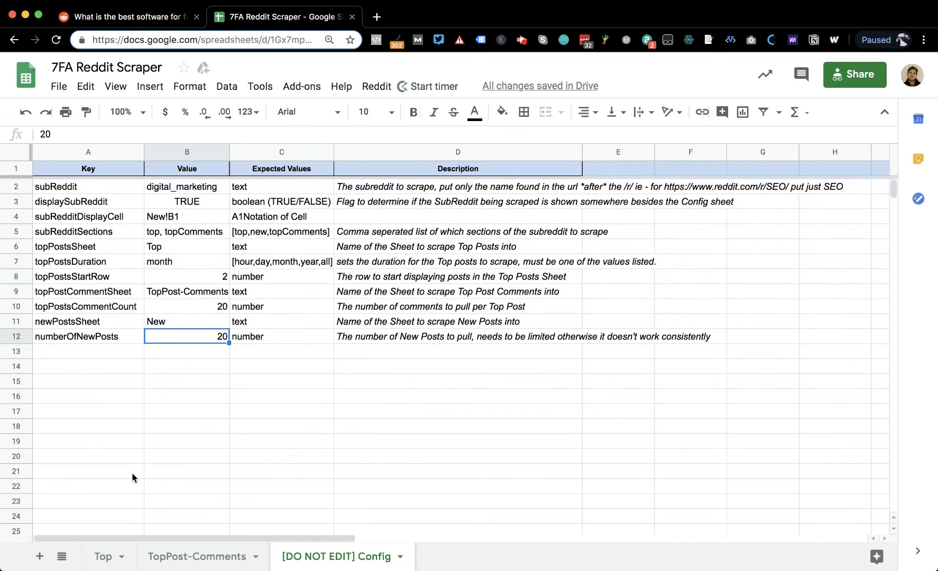
{"action": "left_click", "coordinate": [103, 556]}
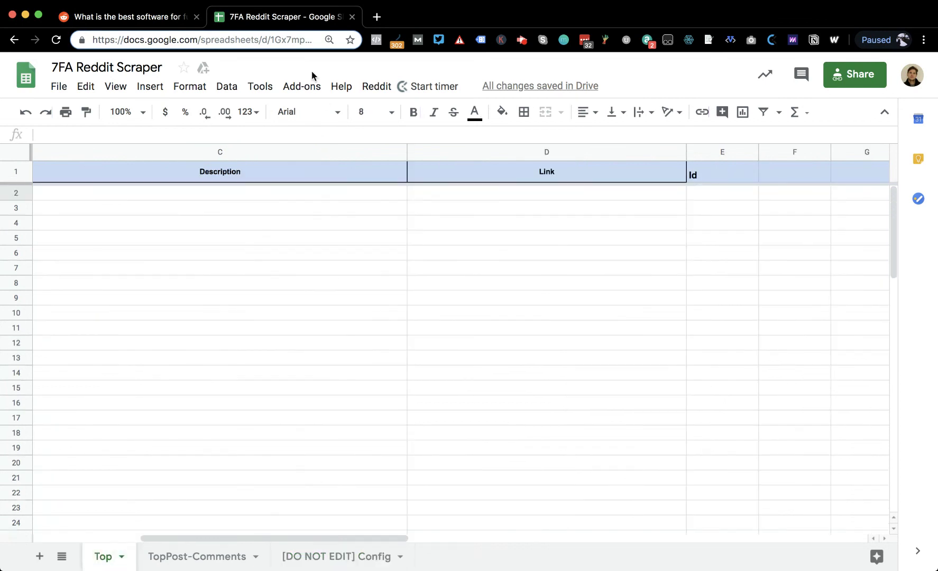
- Enter digital_marketing, copied from the Reddit URL, in the Reddit > Set SubReddit prompt
{"action": "left_click", "coordinate": [376, 88]}
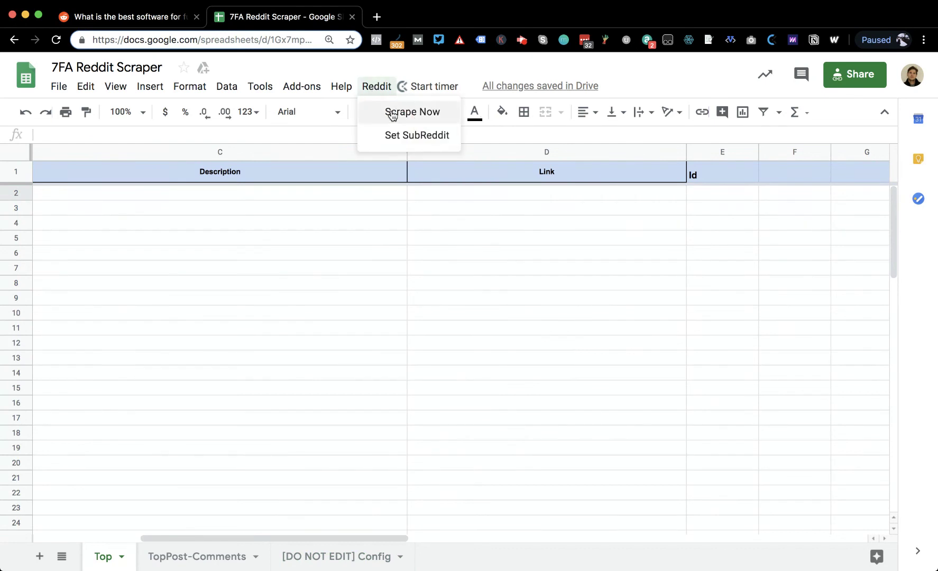
{"action": "left_click", "coordinate": [392, 133]}
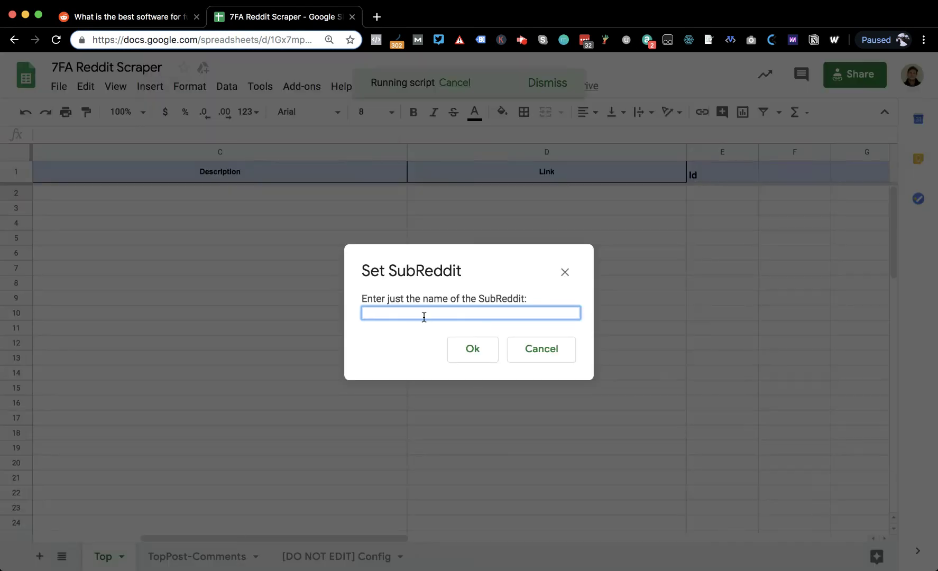
{"action": "type", "text": "digital_marketing"}
{"action": "left_click", "coordinate": [132, 20]}
{"action": "left_click", "coordinate": [205, 40]}
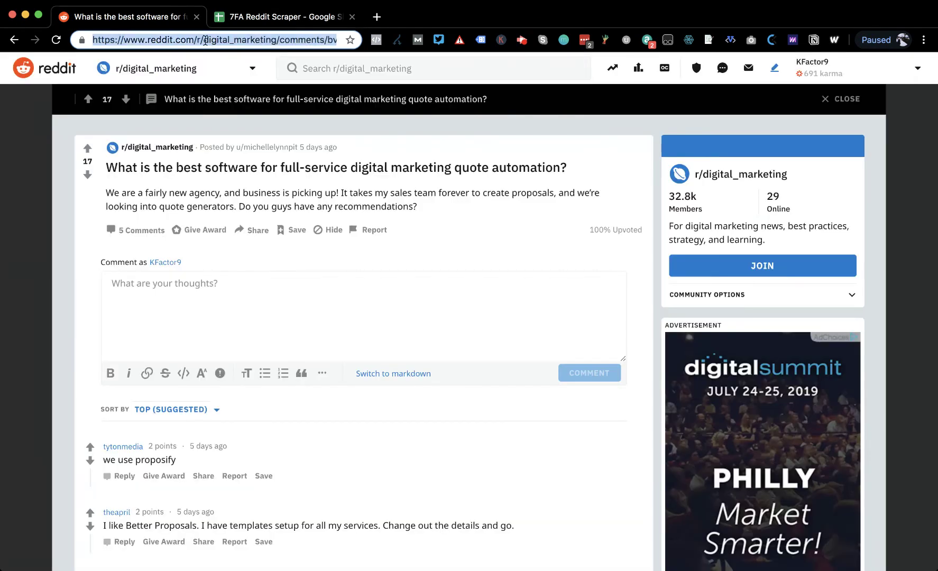
{"action": "left_click_drag", "start_coordinate": [206, 40], "coordinate": [274, 39]}
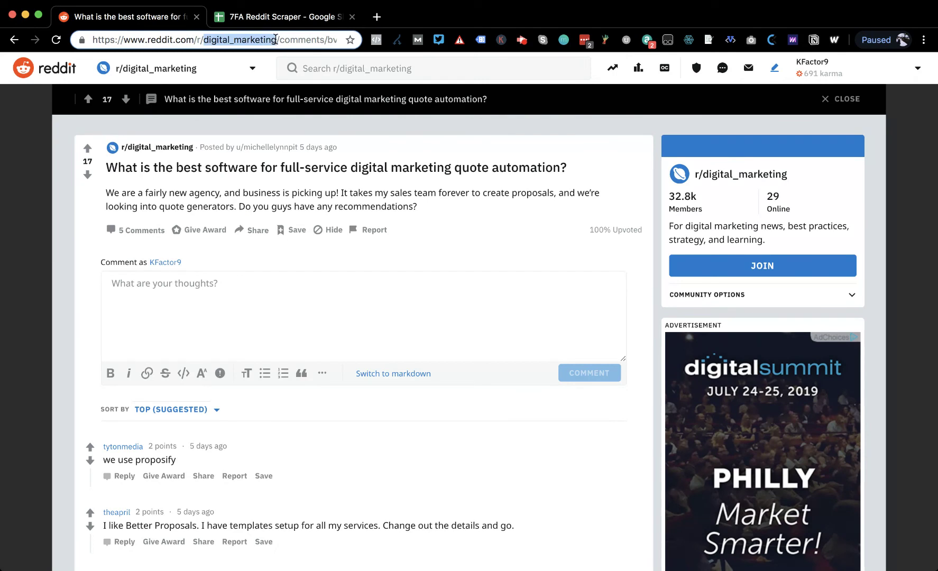
{"action": "left_click", "coordinate": [282, 17]}
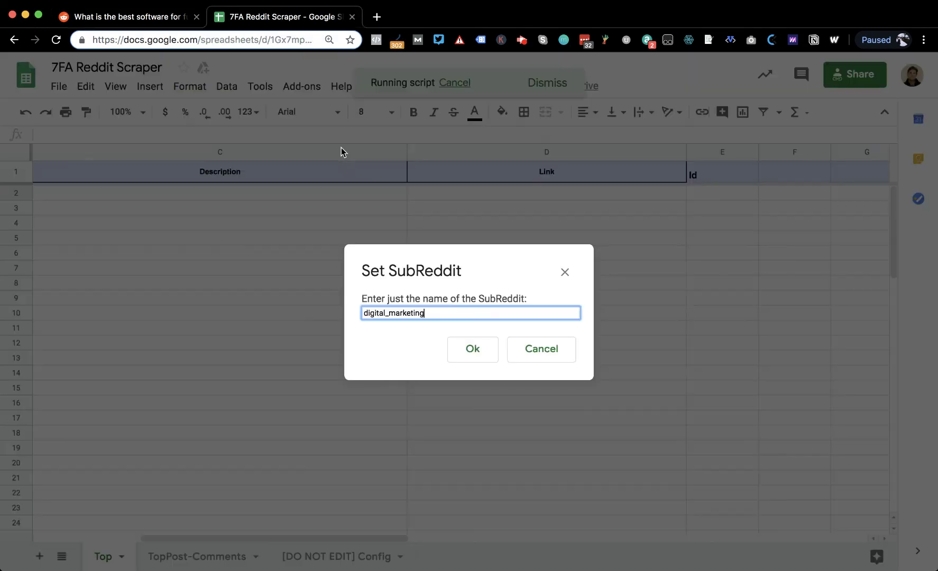
{"action": "left_click", "coordinate": [433, 310]}
{"action": "left_click", "coordinate": [469, 357]}
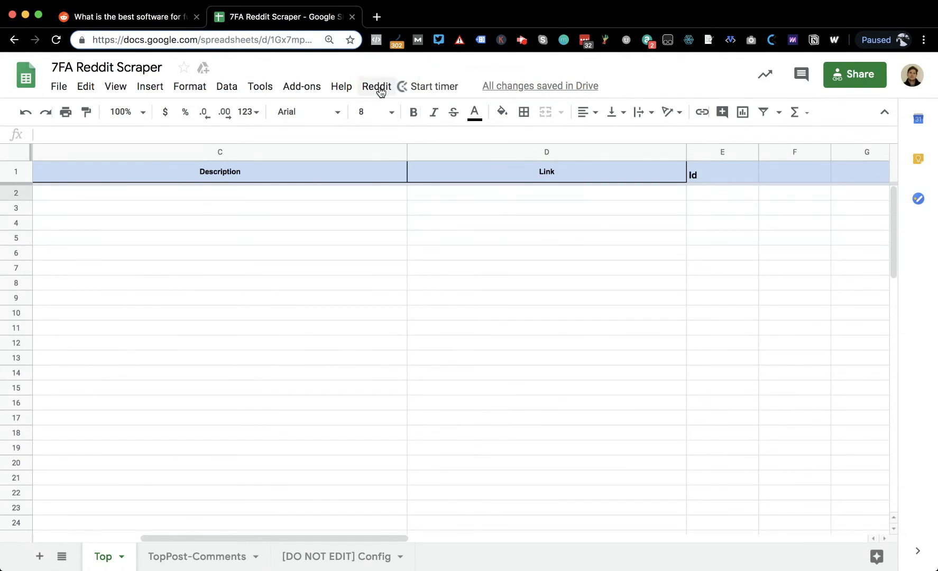
- Run the Reddit scraper to fetch the top r/digital_marketing posts
{"action": "left_click_drag", "start_coordinate": [223, 536], "coordinate": [92, 540]}
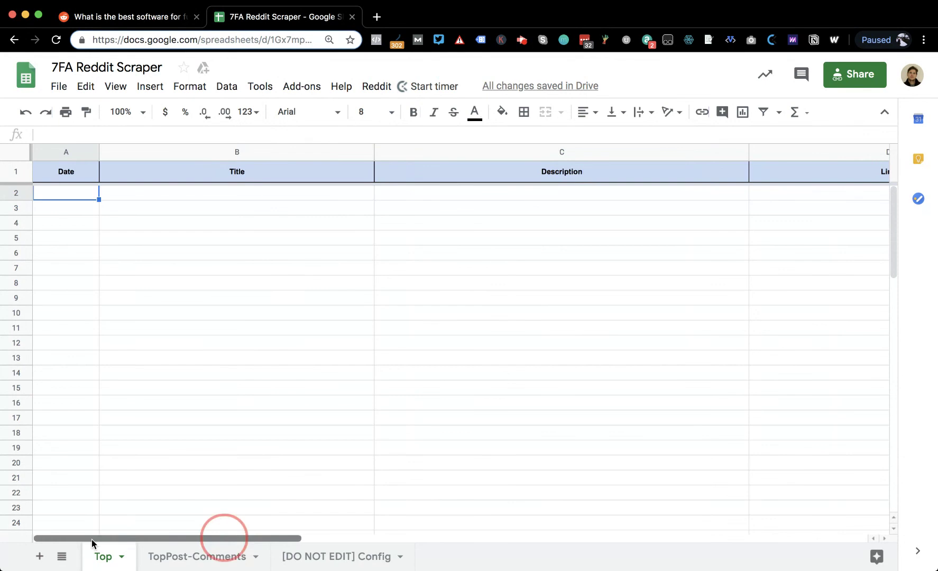
{"action": "left_click", "coordinate": [375, 89]}
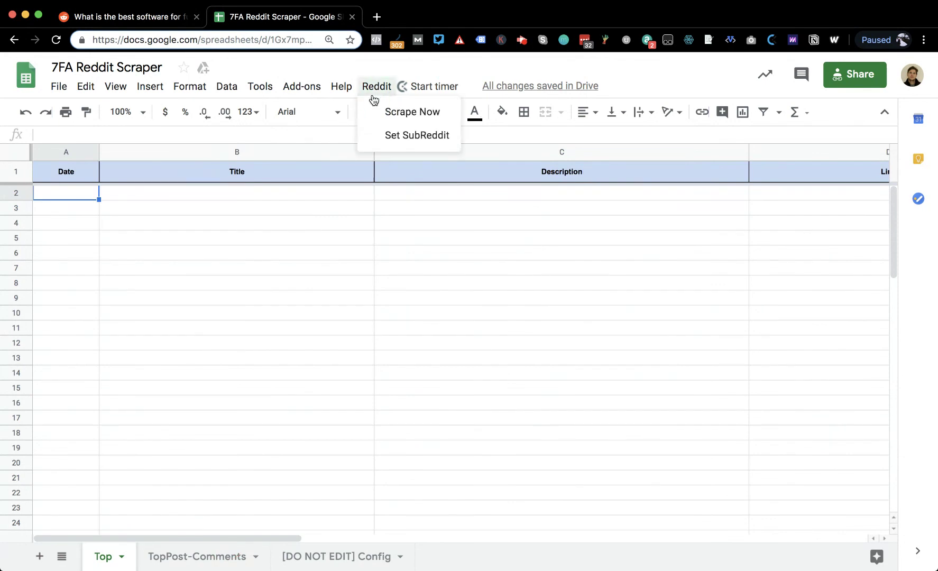
{"action": "left_click", "coordinate": [406, 118]}
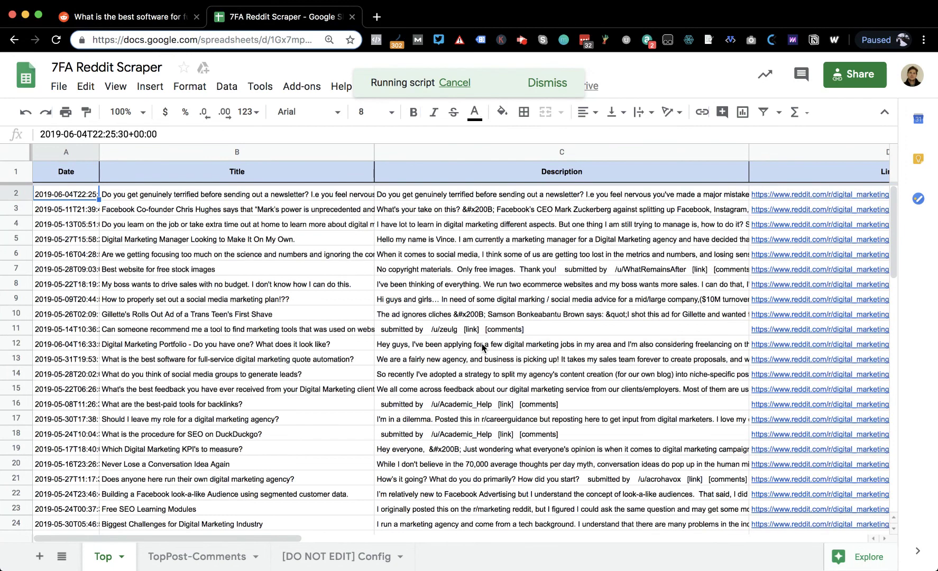
- Inspect scraped dates, titles and descriptions, expanding the Gillette ad post description
{"action": "left_click", "coordinate": [284, 197]}
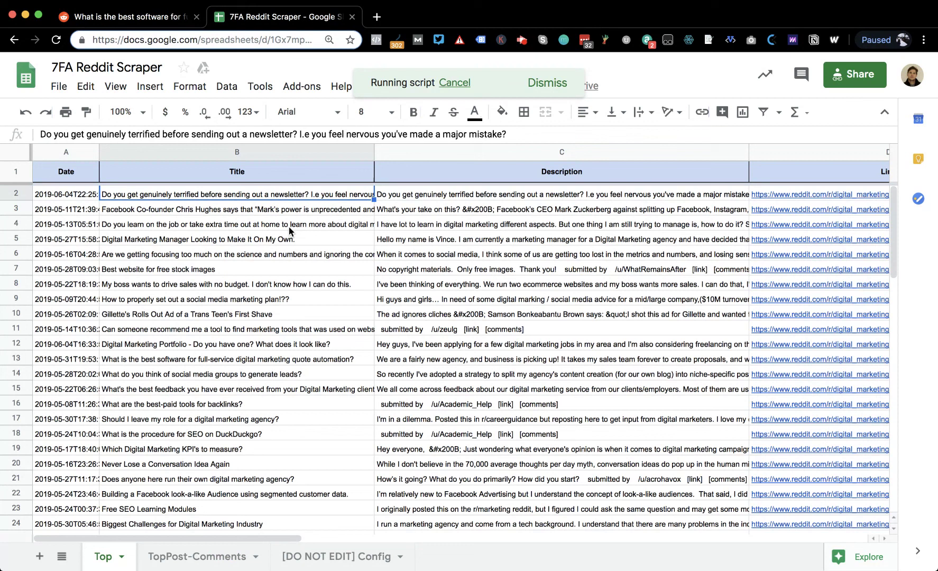
{"action": "left_click", "coordinate": [72, 194]}
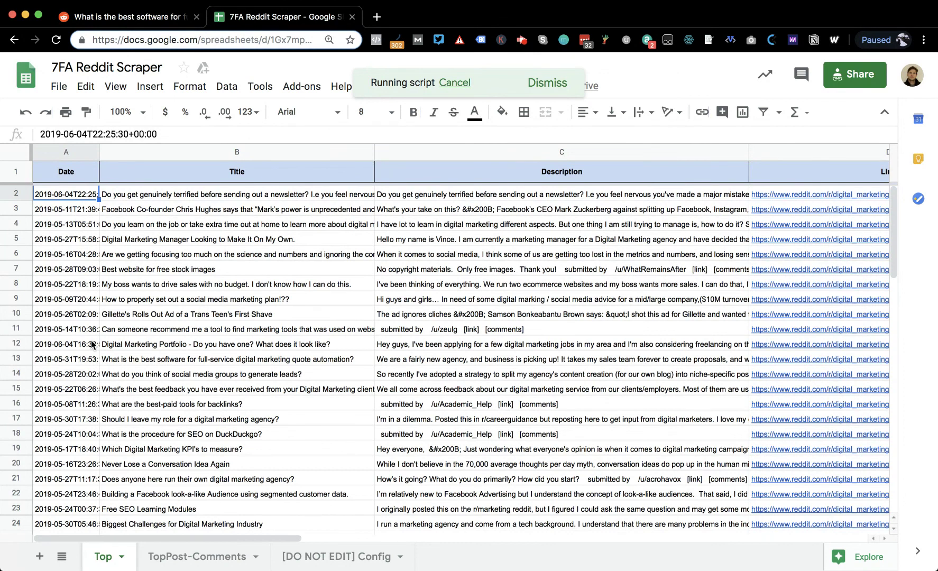
{"action": "scroll", "coordinate": [92, 345], "scroll_direction": "down", "scroll_amount": 2}
{"action": "left_click", "coordinate": [72, 497]}
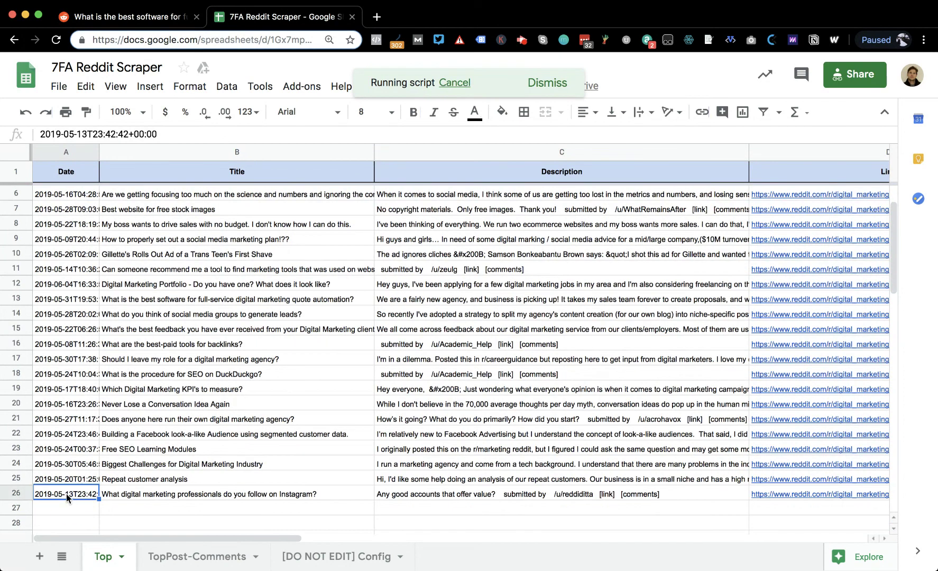
{"action": "scroll", "coordinate": [68, 443], "scroll_direction": "up", "scroll_amount": 1}
{"action": "left_click", "coordinate": [70, 316]}
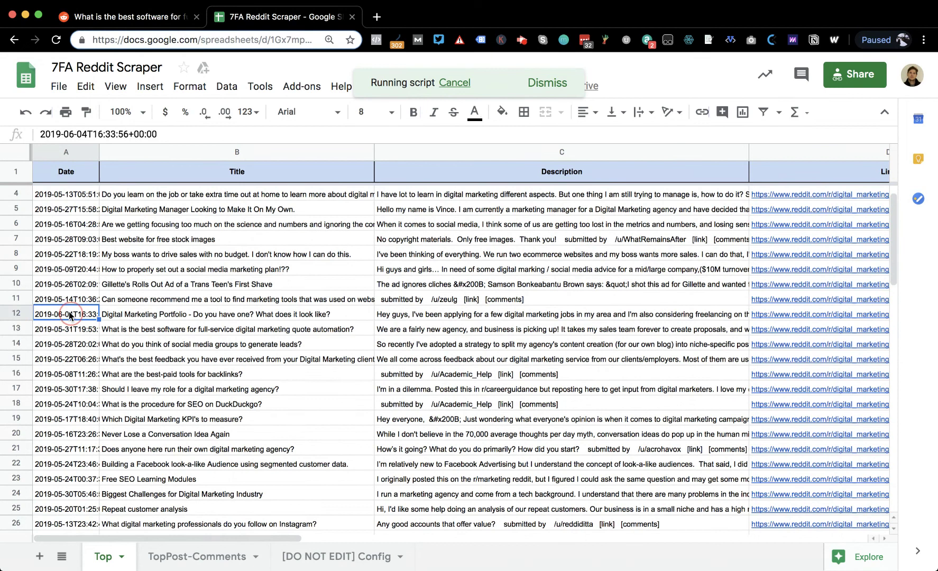
{"action": "left_click", "coordinate": [76, 257]}
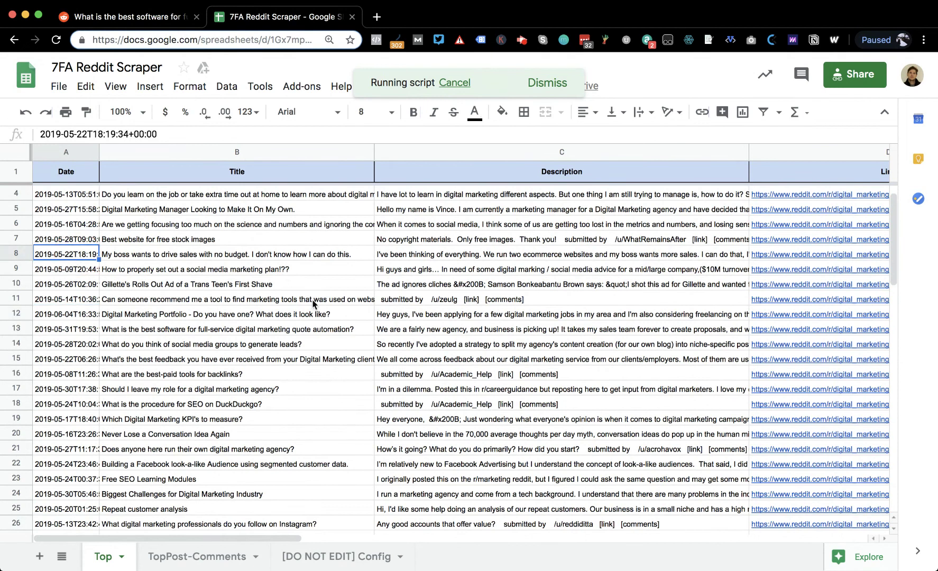
{"action": "left_click", "coordinate": [410, 242]}
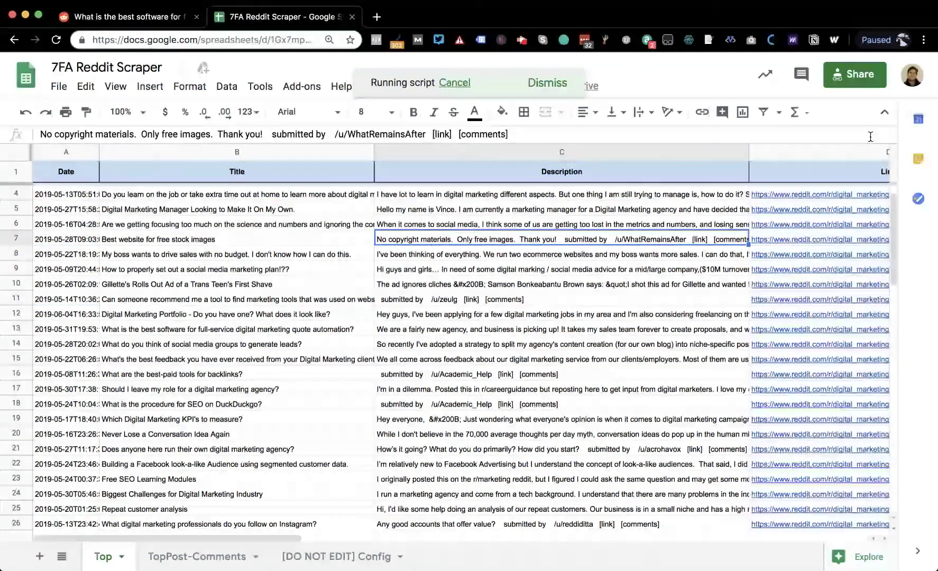
{"action": "left_click", "coordinate": [490, 288]}
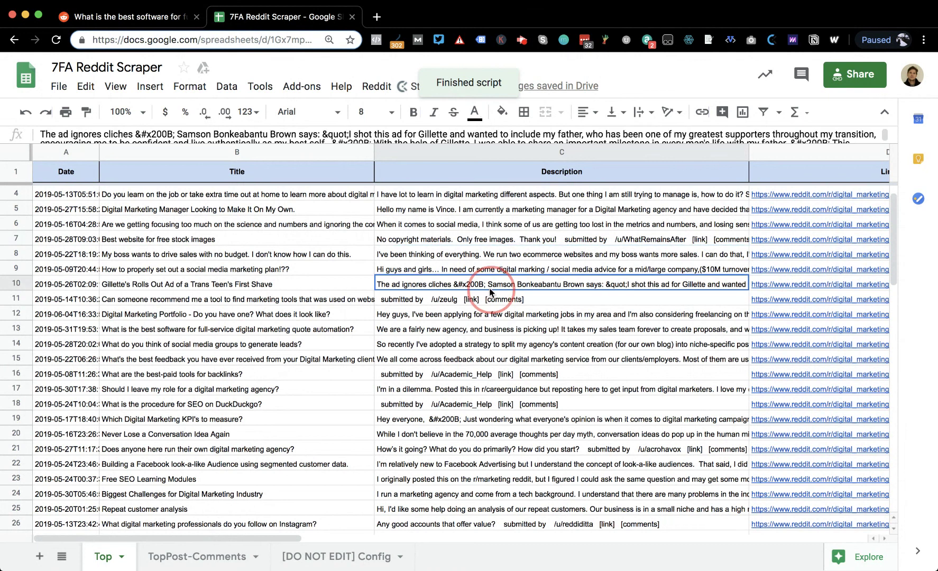
{"action": "key", "text": "Return"}
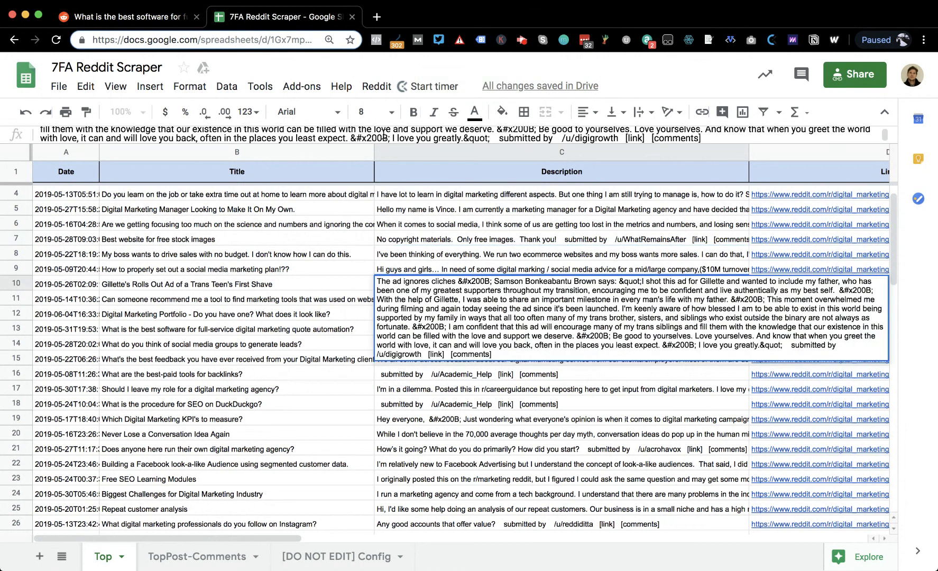
{"action": "scroll", "coordinate": [385, 133], "scroll_direction": "up", "scroll_amount": 5}
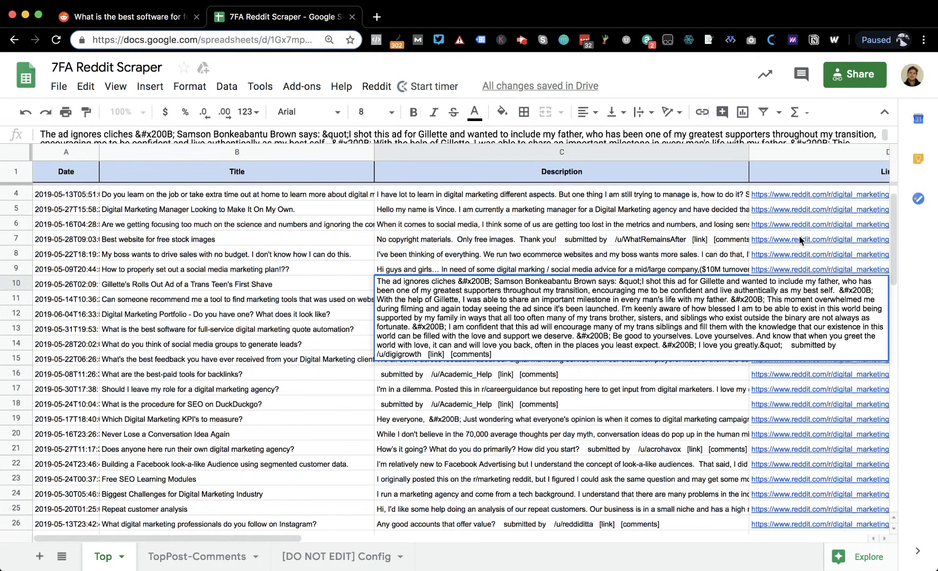
- On TopPost-Comments, select rows 2–21 holding the first post's comments
{"action": "left_click", "coordinate": [185, 557]}
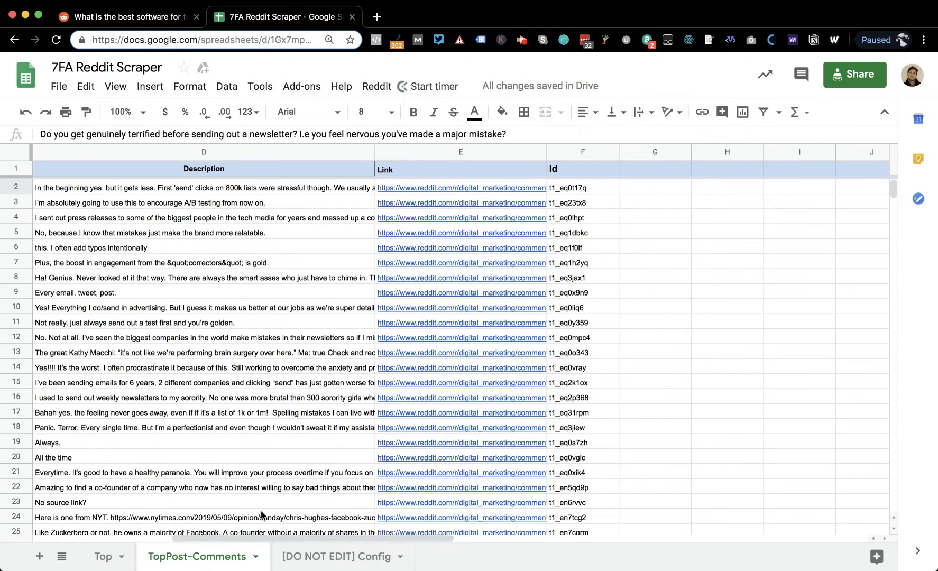
{"action": "left_click_drag", "start_coordinate": [260, 538], "coordinate": [91, 535]}
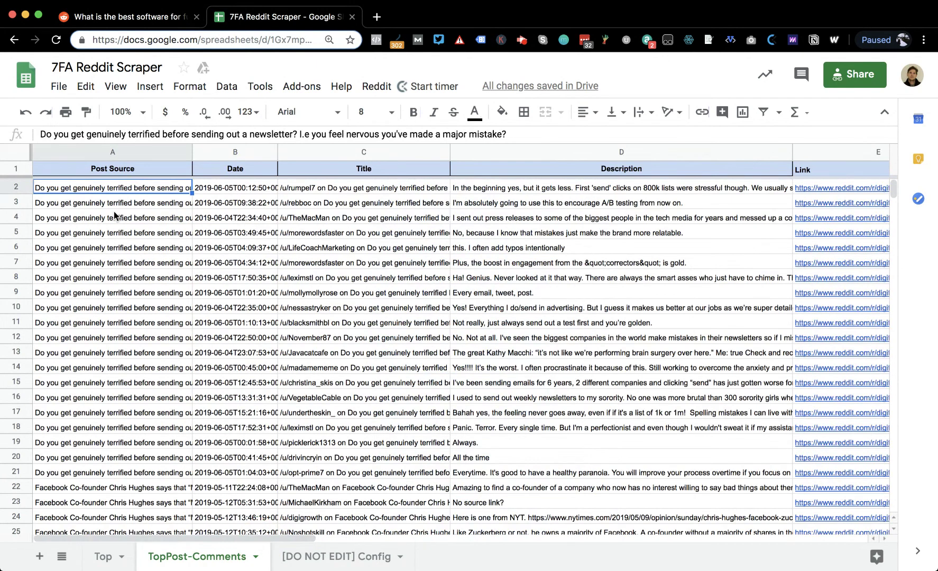
{"action": "scroll", "coordinate": [117, 197], "scroll_direction": "down", "scroll_amount": 2}
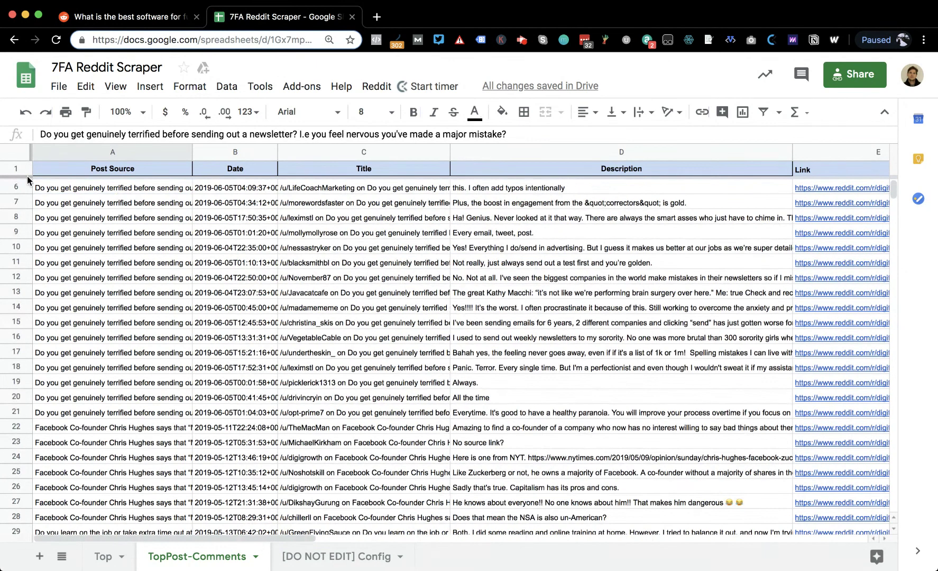
{"action": "scroll", "coordinate": [78, 221], "scroll_direction": "up", "scroll_amount": 2}
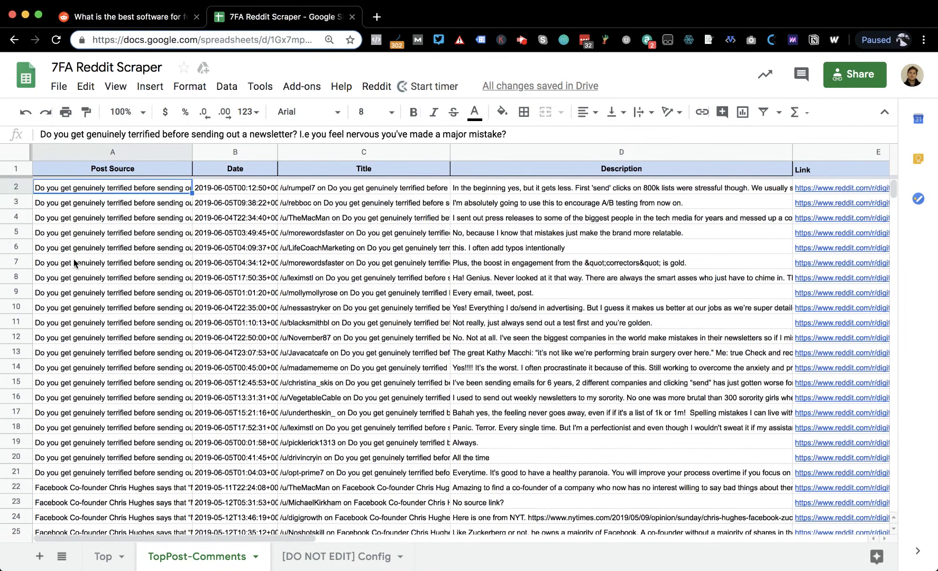
{"action": "scroll", "coordinate": [101, 290], "scroll_direction": "down", "scroll_amount": 2}
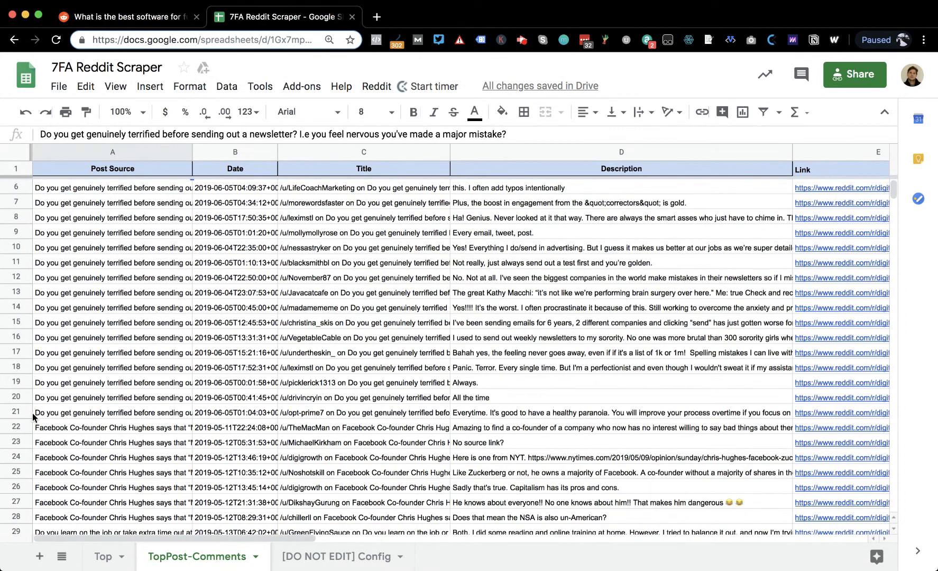
{"action": "left_click", "coordinate": [31, 414]}
{"action": "scroll", "coordinate": [129, 325], "scroll_direction": "up", "scroll_amount": 2}
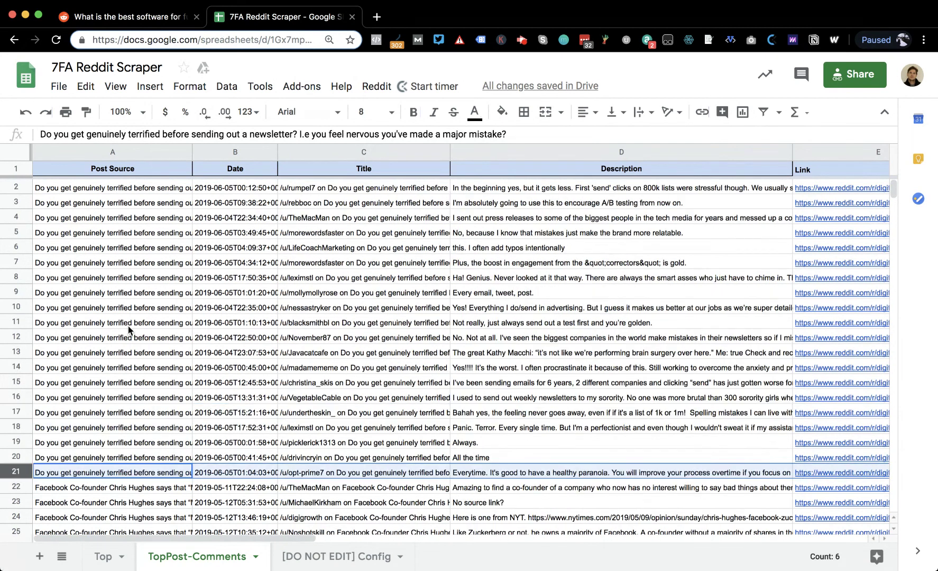
{"action": "left_click", "coordinate": [23, 187], "text": "shift"}
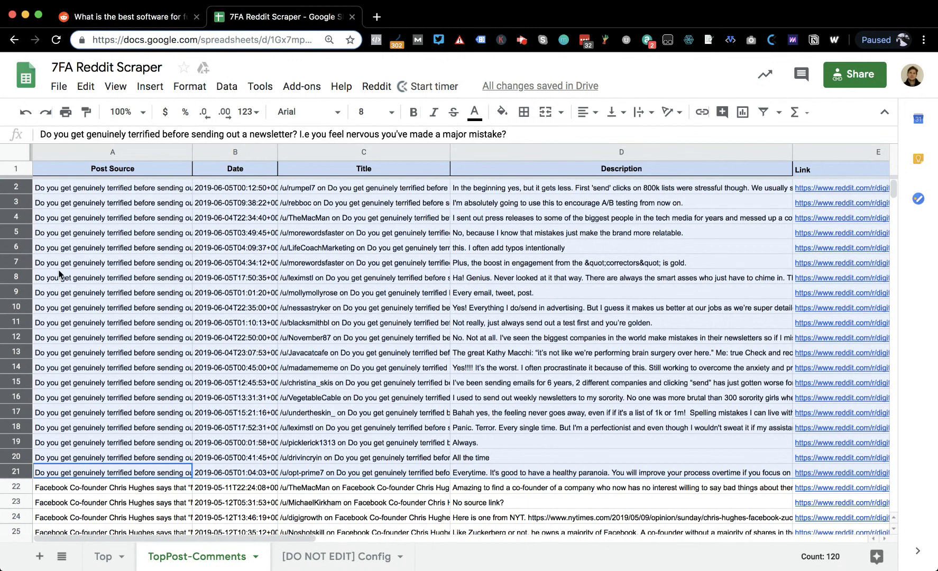
{"action": "left_click", "coordinate": [132, 324]}
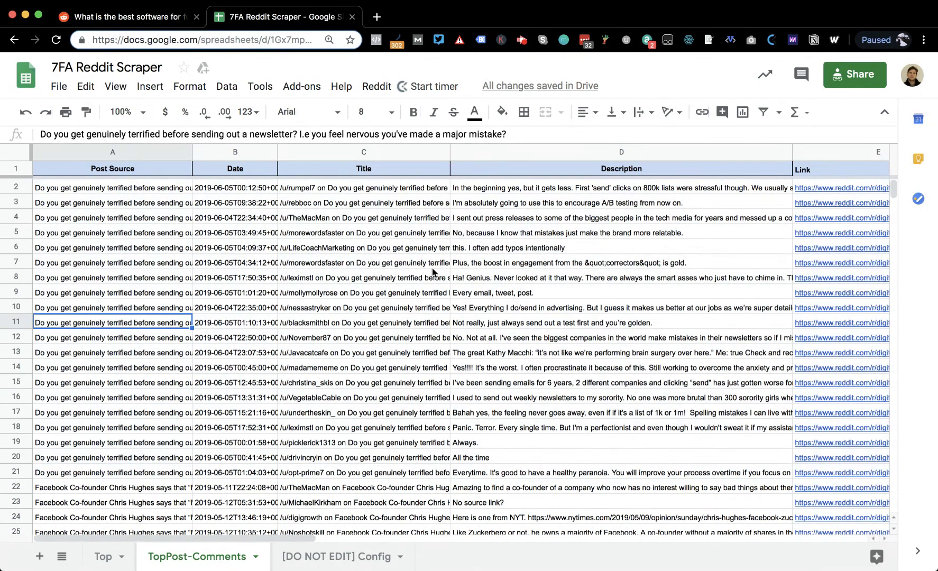
- Inspect commenter, post source and comment text cells in rows 3, 4, 6, 11 and 13
{"action": "left_click", "coordinate": [380, 203]}
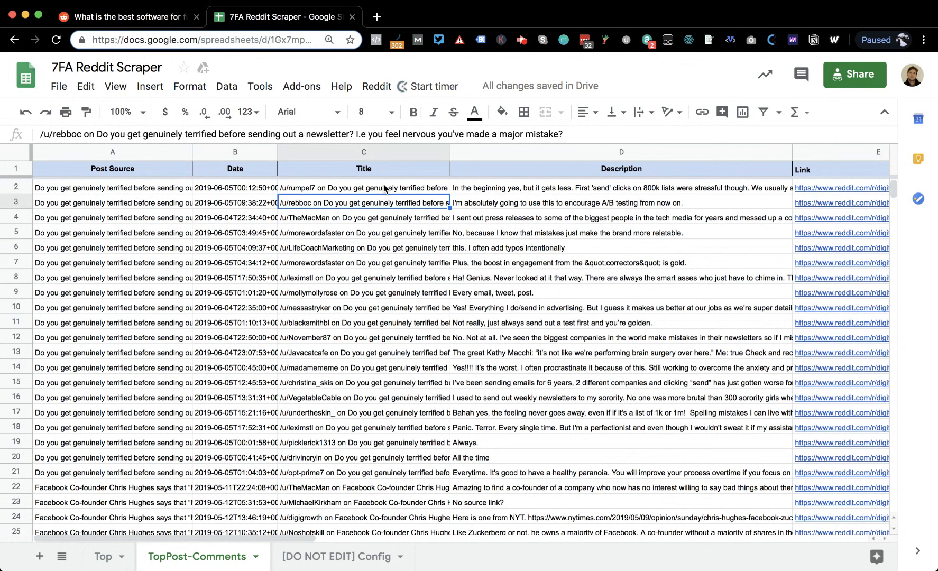
{"action": "left_click", "coordinate": [600, 205]}
{"action": "left_click", "coordinate": [403, 247]}
{"action": "left_click", "coordinate": [318, 322]}
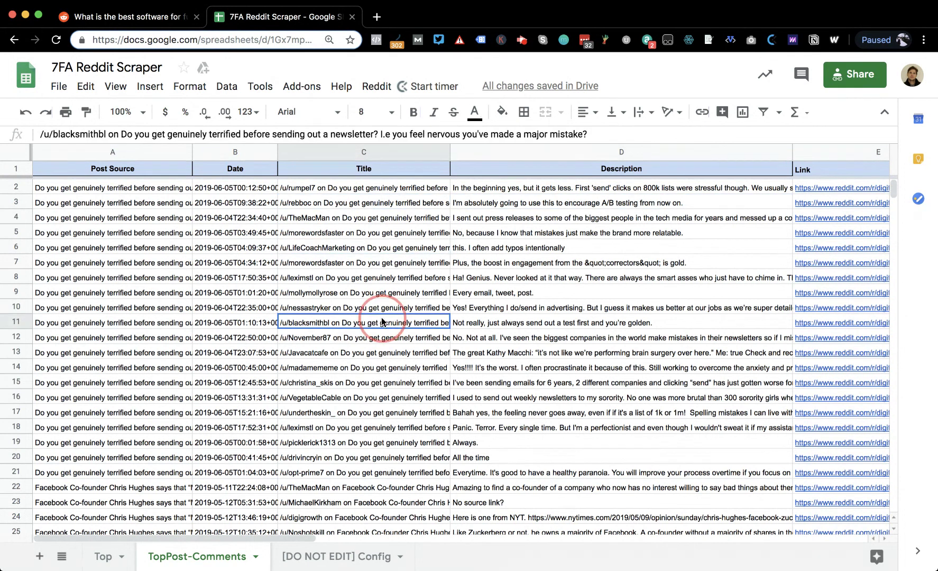
{"action": "left_click", "coordinate": [391, 353]}
{"action": "left_click", "coordinate": [36, 204]}
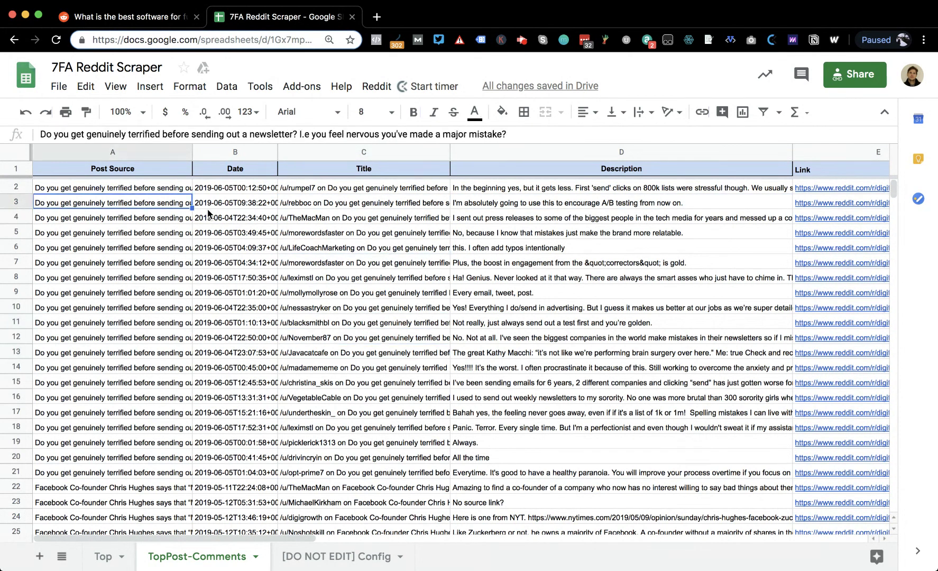
{"action": "left_click", "coordinate": [696, 248]}
{"action": "left_click", "coordinate": [629, 216]}
{"action": "scroll", "coordinate": [643, 264], "scroll_direction": "down", "scroll_amount": 20}
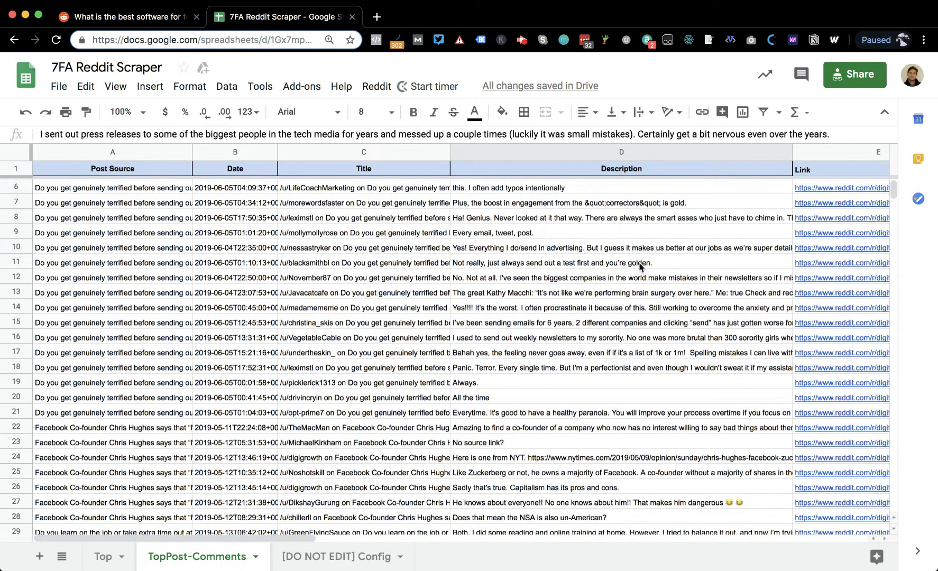
{"action": "scroll", "coordinate": [638, 263], "scroll_direction": "down", "scroll_amount": 20}
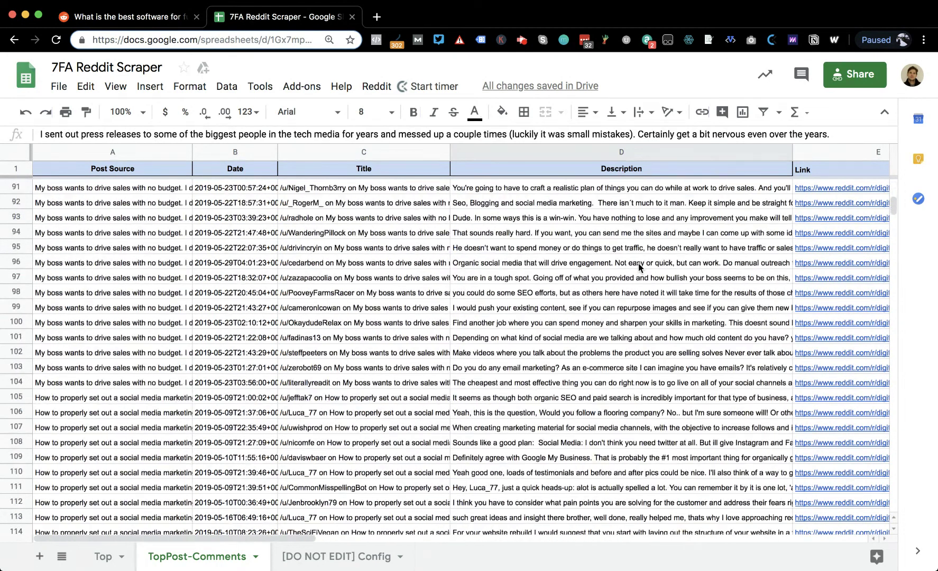
{"action": "scroll", "coordinate": [639, 263], "scroll_direction": "down", "scroll_amount": 20}
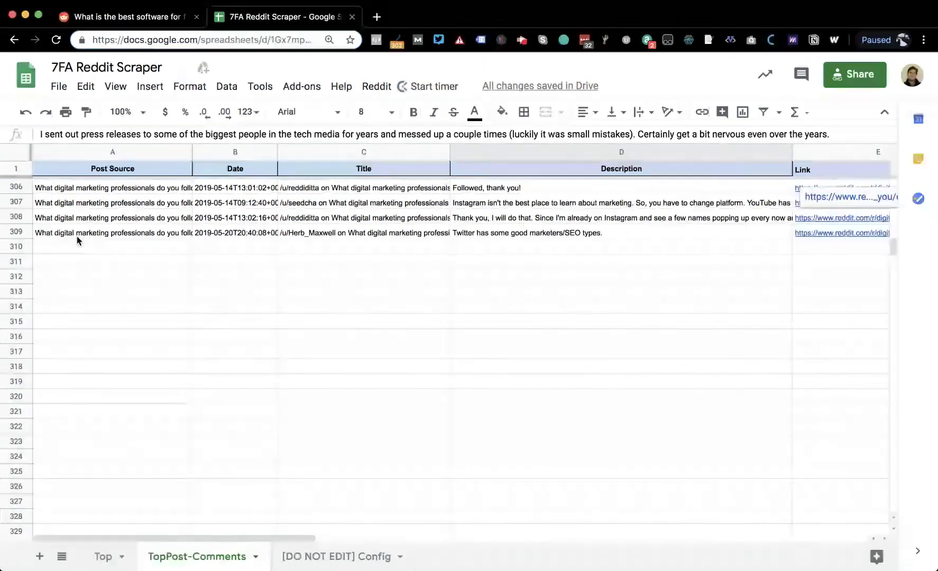
{"action": "left_click", "coordinate": [21, 231]}
{"action": "left_click", "coordinate": [584, 236]}
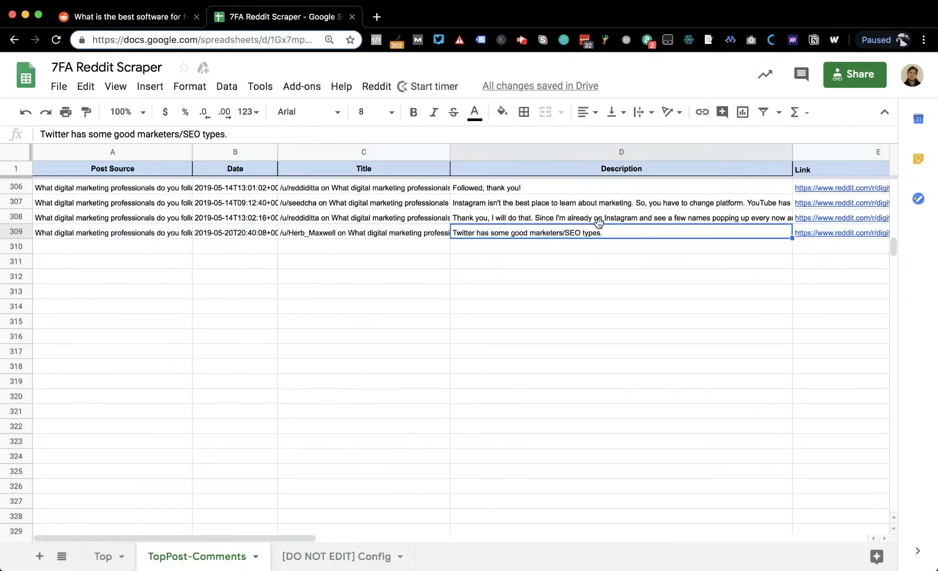
{"action": "scroll", "coordinate": [592, 227], "scroll_direction": "up", "scroll_amount": 20}
{"action": "scroll", "coordinate": [599, 223], "scroll_direction": "right", "scroll_amount": 3}
{"action": "left_click", "coordinate": [761, 203]}
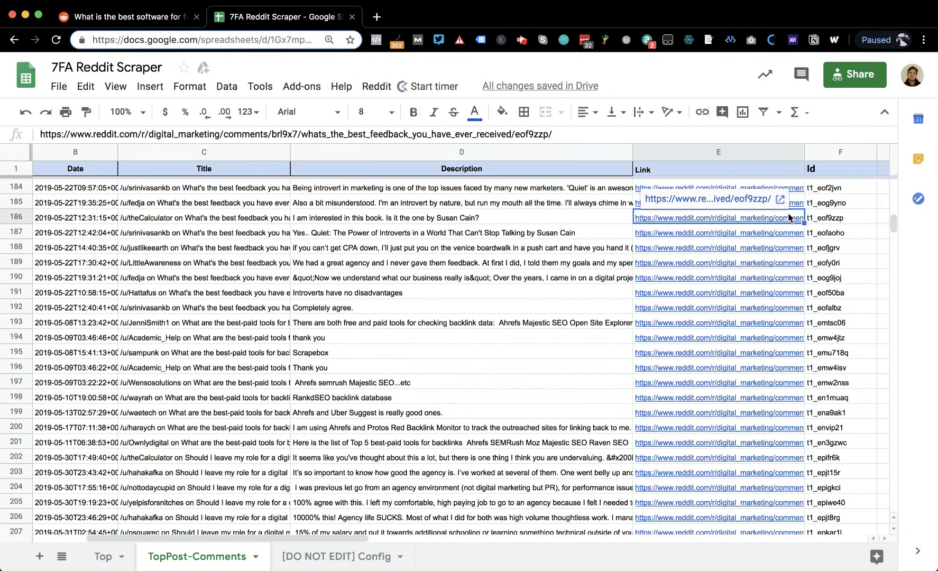
{"action": "left_click", "coordinate": [771, 247]}
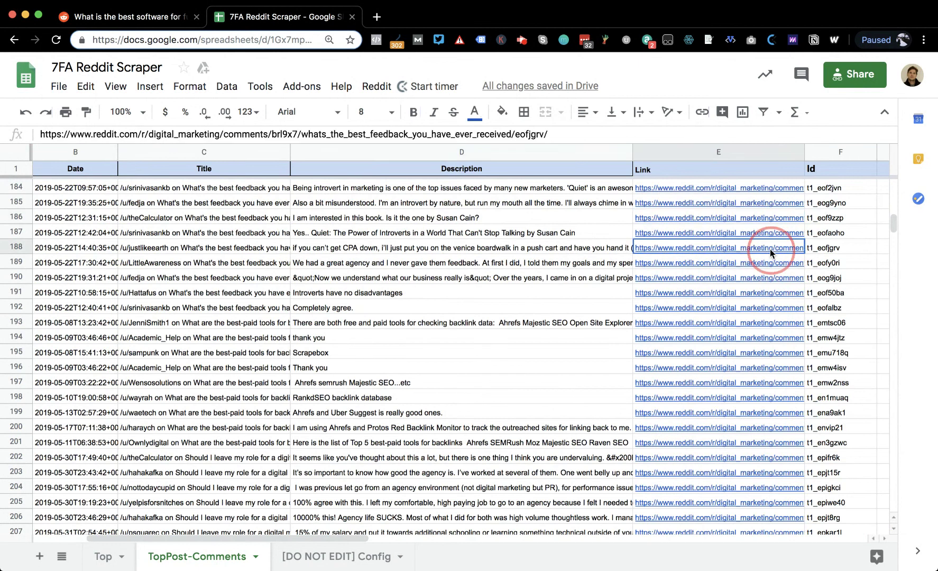
{"action": "double_click", "coordinate": [518, 133]}
{"action": "left_click", "coordinate": [711, 333]}
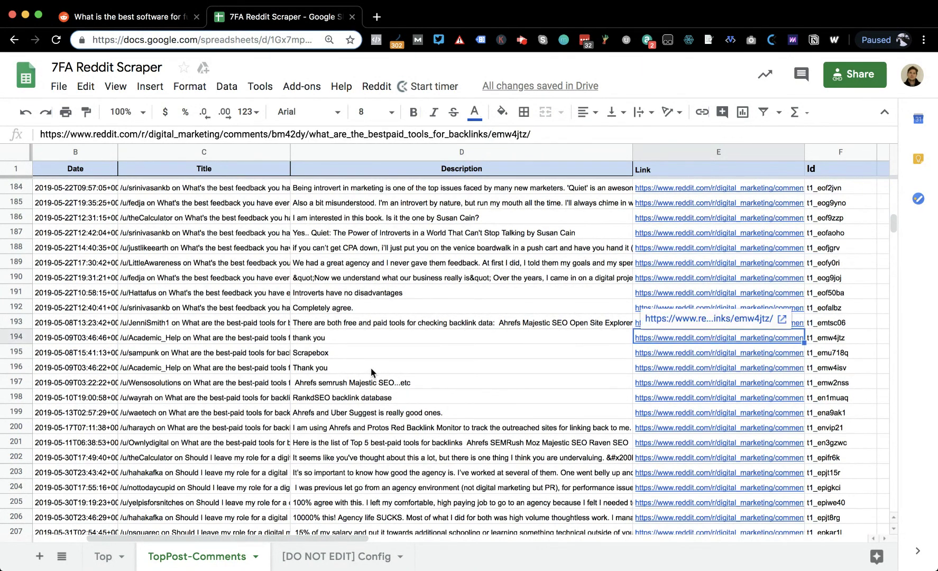
{"action": "scroll", "coordinate": [371, 367], "scroll_direction": "left", "scroll_amount": 3}
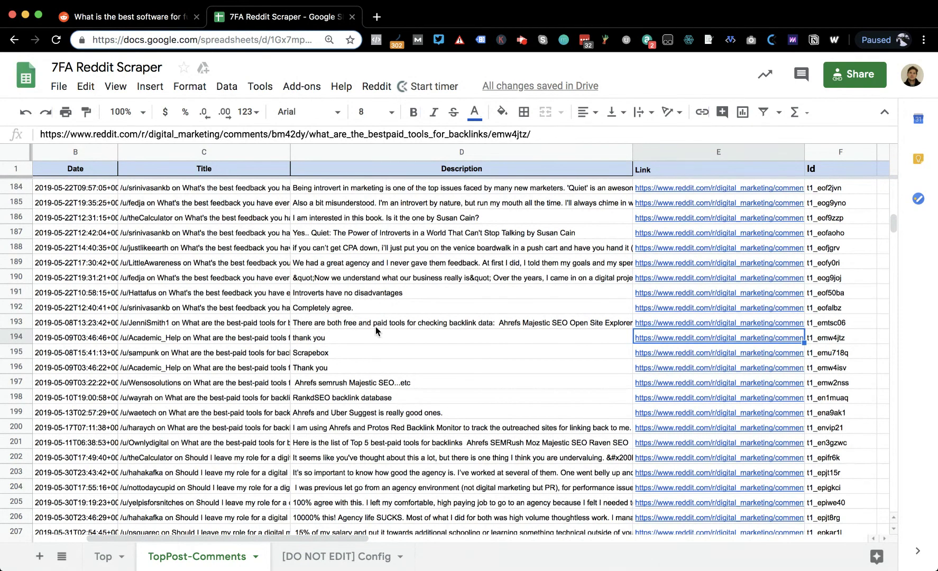
{"action": "scroll", "coordinate": [379, 251], "scroll_direction": "up", "scroll_amount": 20}
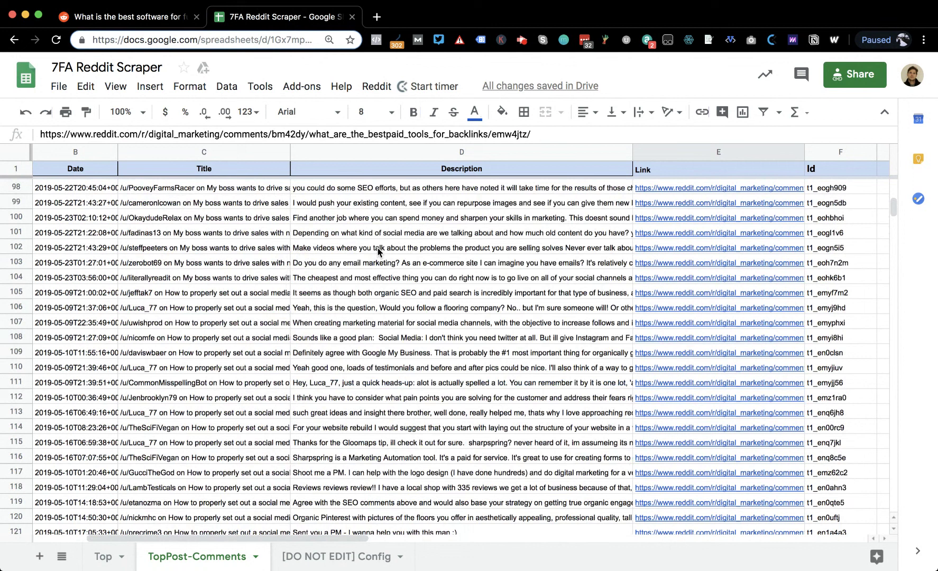